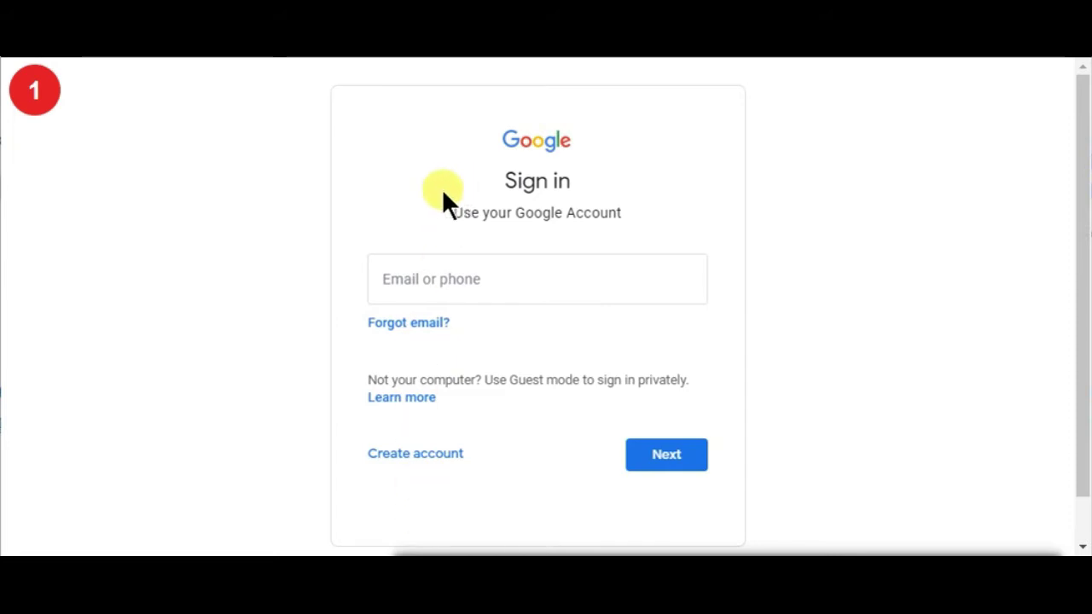
{"action": "left_click_drag", "start_coordinate": [434, 190], "coordinate": [646, 235]}
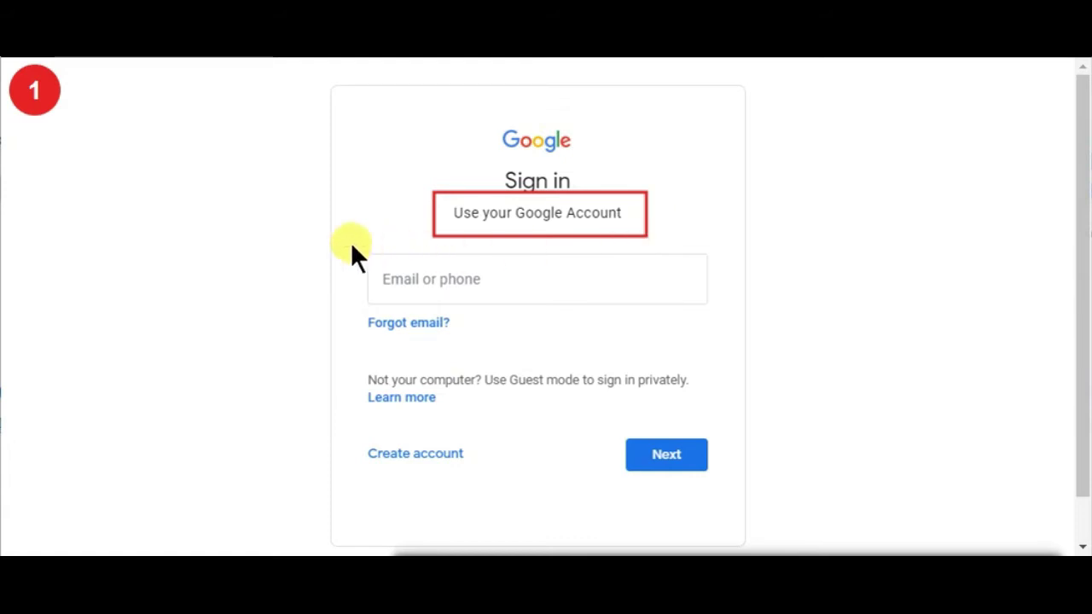
{"action": "left_click_drag", "start_coordinate": [328, 241], "coordinate": [724, 308]}
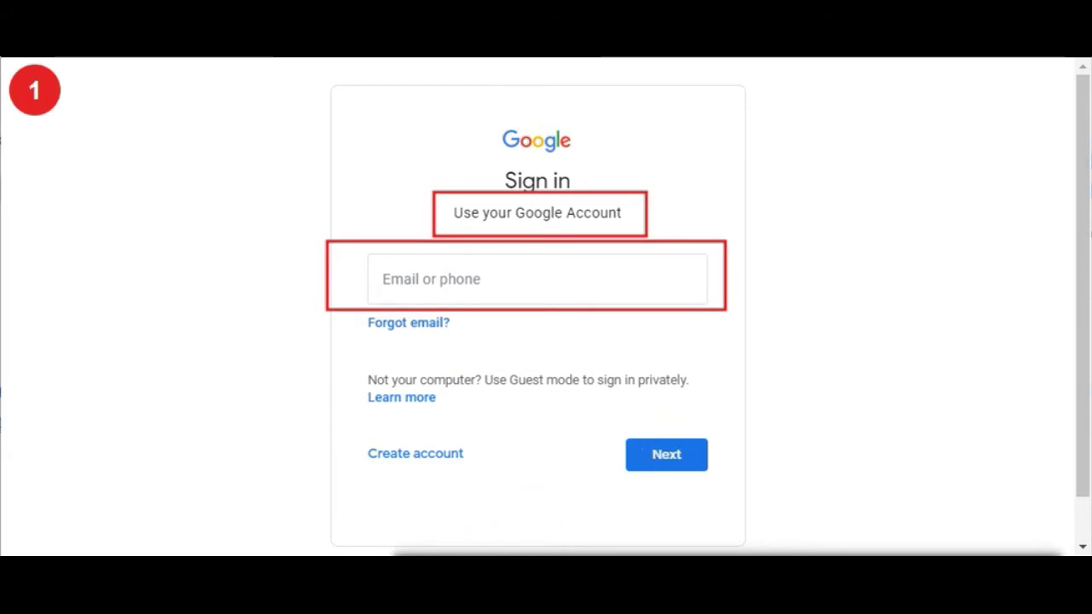
{"action": "left_click_drag", "start_coordinate": [335, 419], "coordinate": [489, 497]}
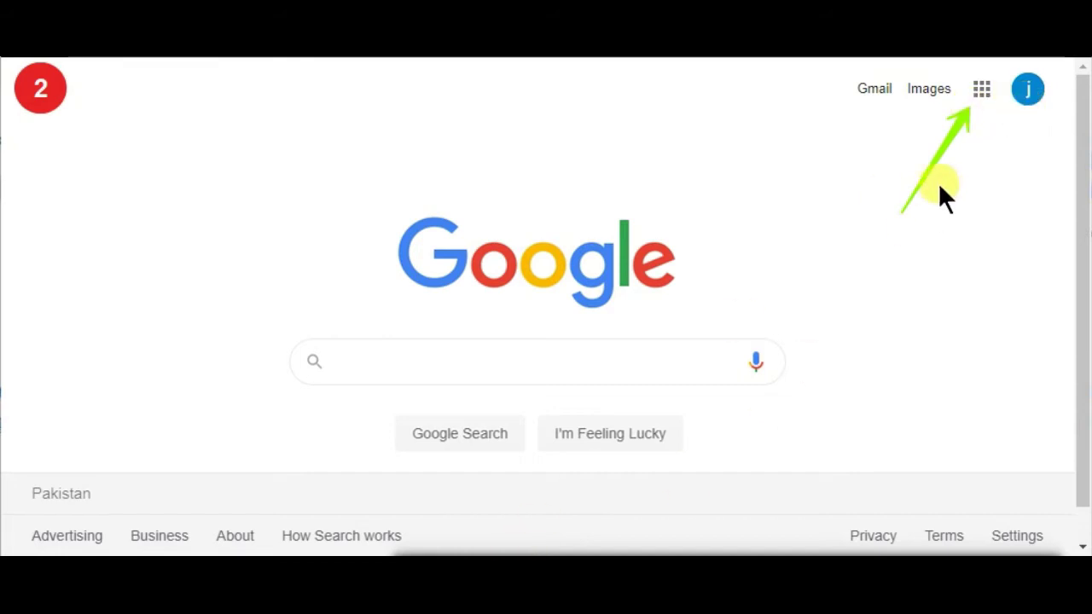
Step: Open Google Classroom from the list of Google apps
{"action": "left_click", "coordinate": [981, 92]}
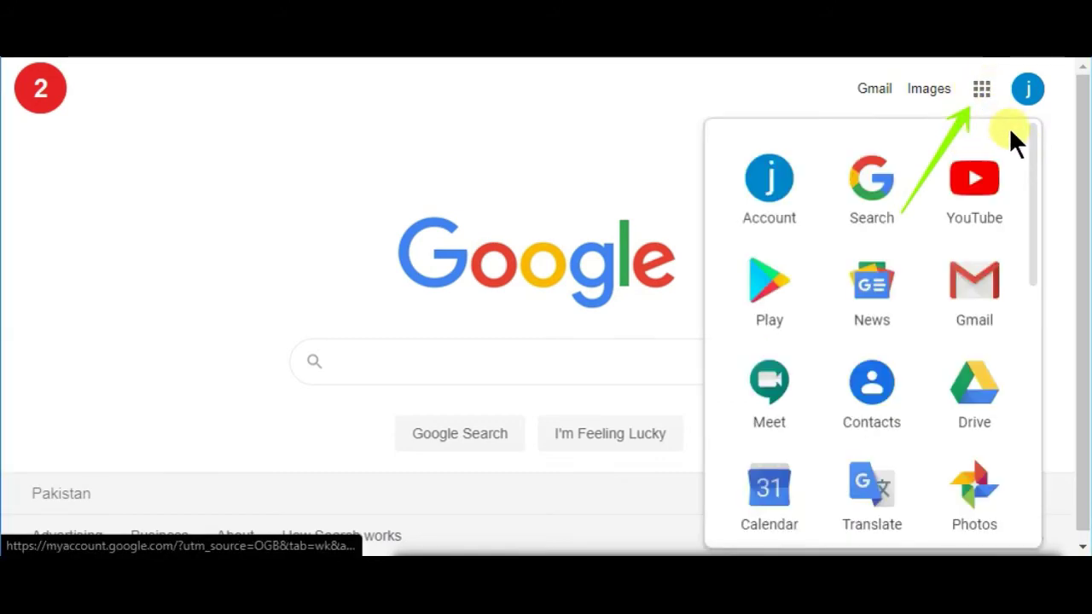
{"action": "left_click_drag", "start_coordinate": [1029, 154], "coordinate": [1028, 398]}
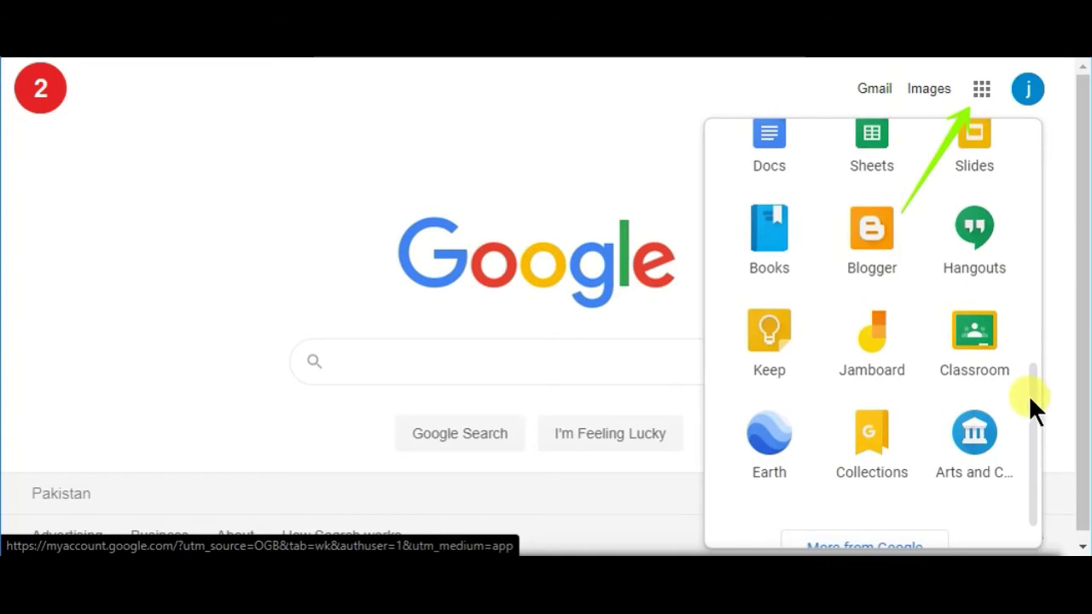
{"action": "left_click", "coordinate": [977, 341]}
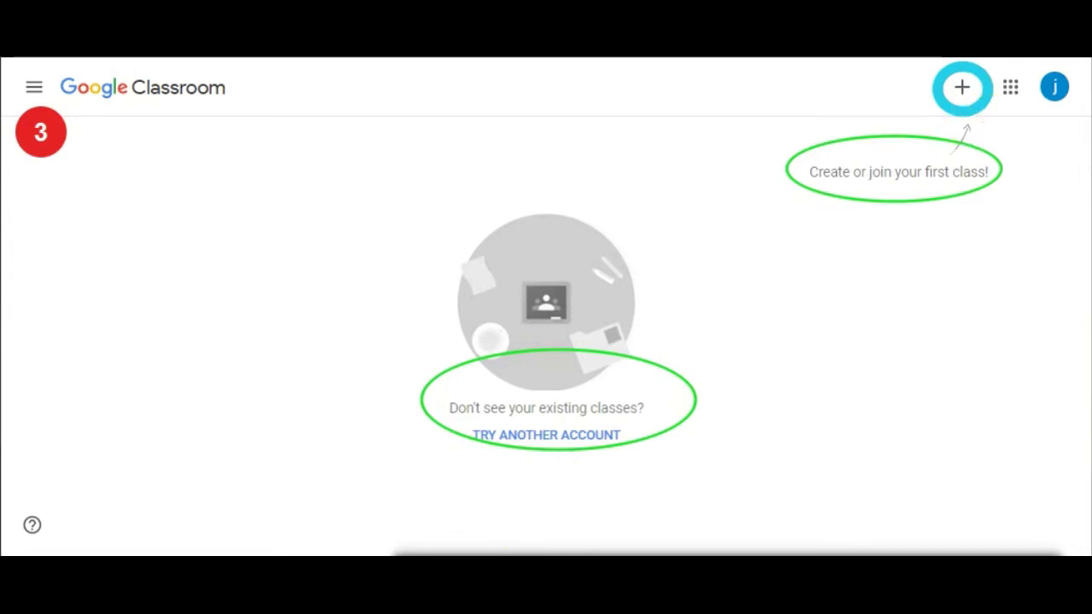
Step: Join a class as a student by pasting the teacher's class code
{"action": "left_click", "coordinate": [962, 91]}
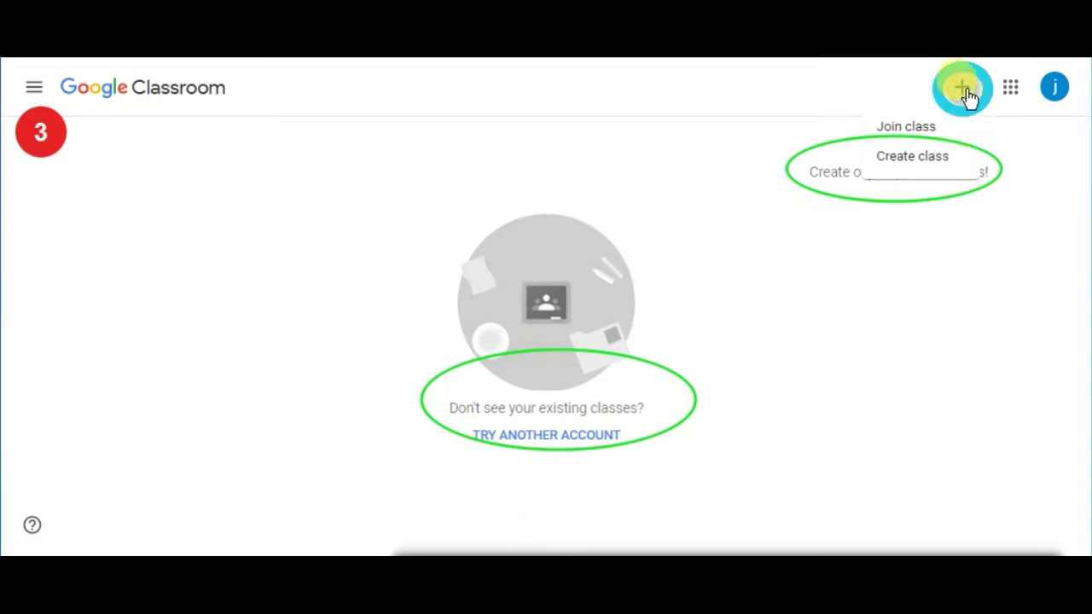
{"action": "left_click", "coordinate": [911, 128]}
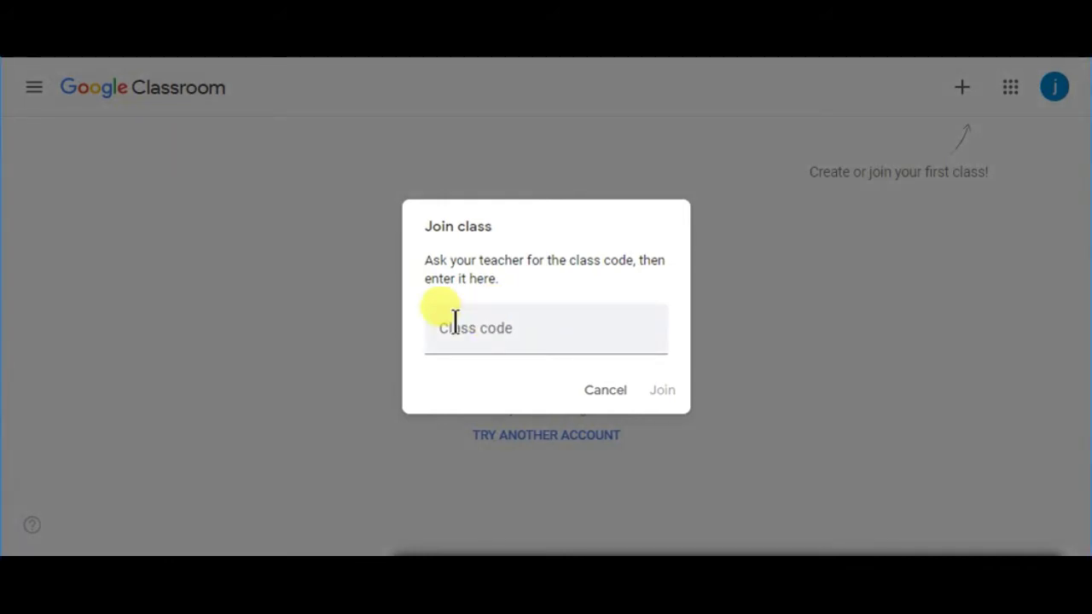
{"action": "right_click", "coordinate": [455, 322]}
{"action": "left_click", "coordinate": [496, 443]}
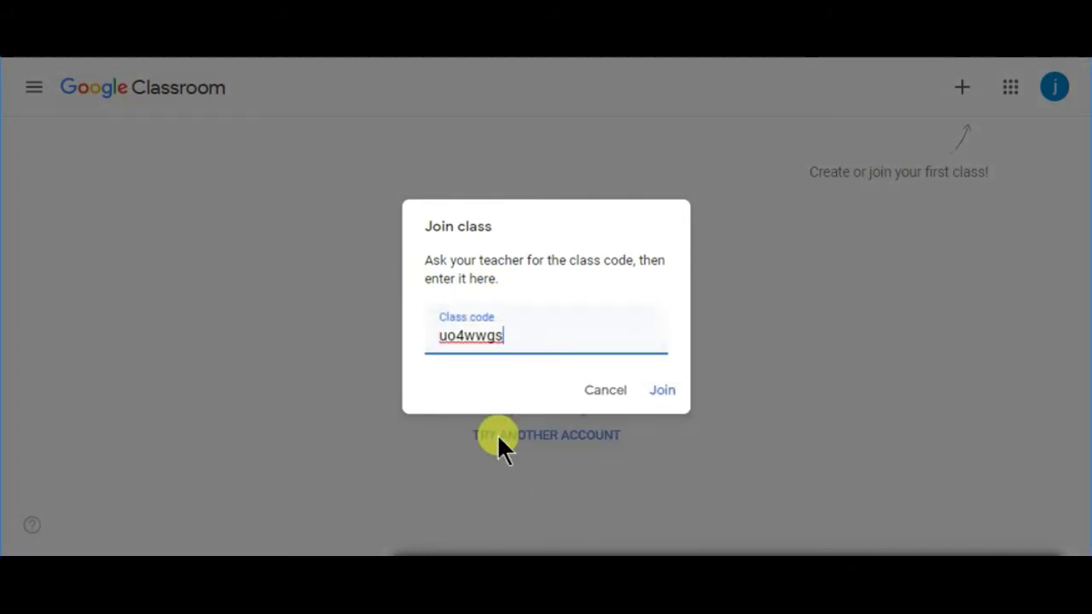
{"action": "left_click", "coordinate": [669, 397]}
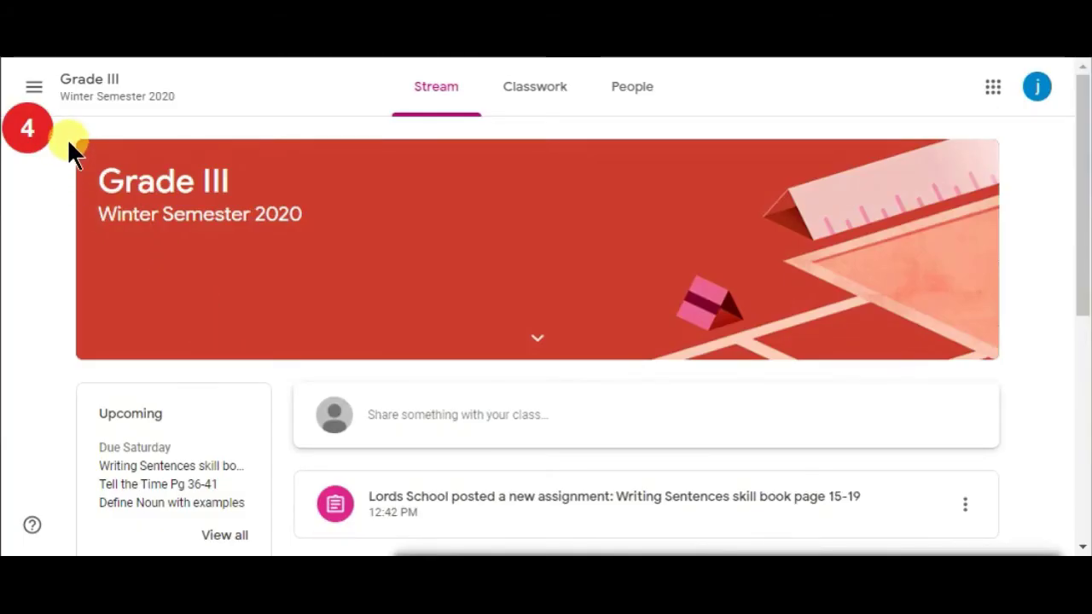
Step: View the time table image tt.jpg attached to the Lords School announcement and return to the class stream
{"action": "left_click_drag", "start_coordinate": [67, 138], "coordinate": [335, 248]}
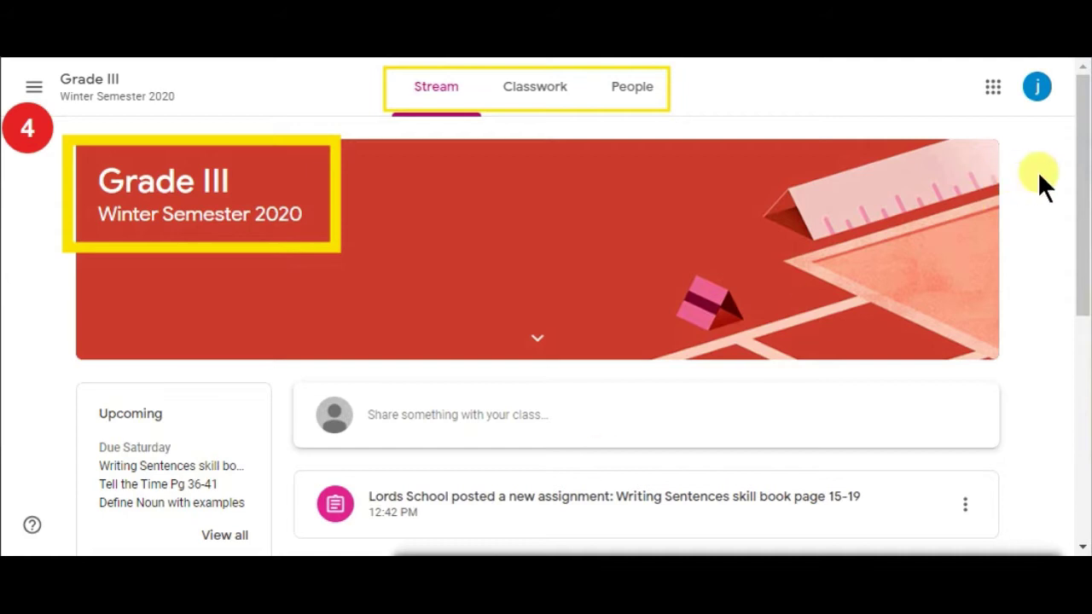
{"action": "left_click_drag", "start_coordinate": [1076, 182], "coordinate": [1082, 309]}
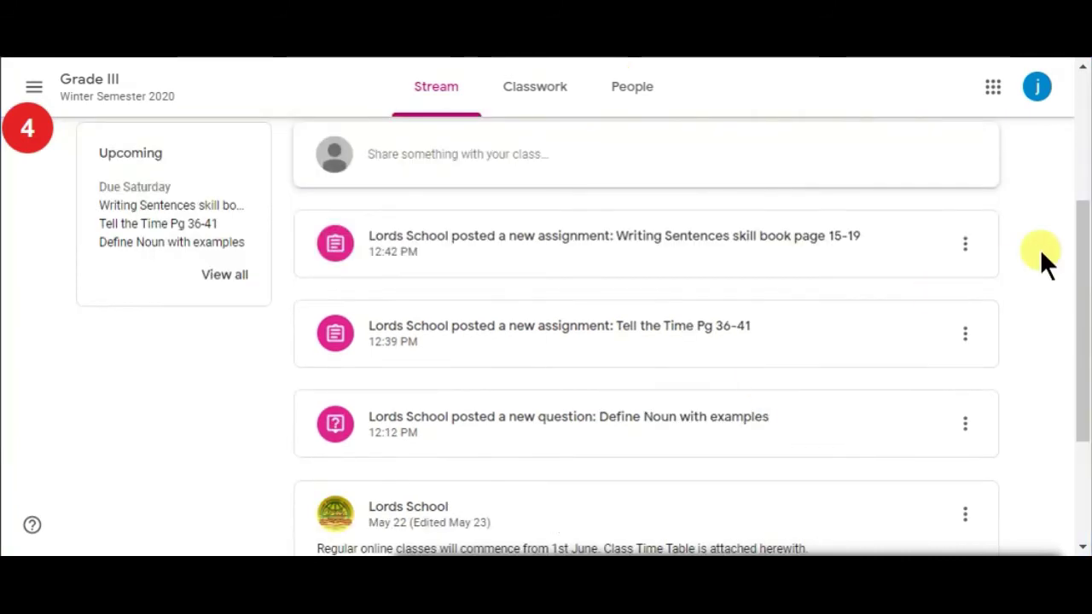
{"action": "left_click_drag", "start_coordinate": [1085, 256], "coordinate": [1085, 363]}
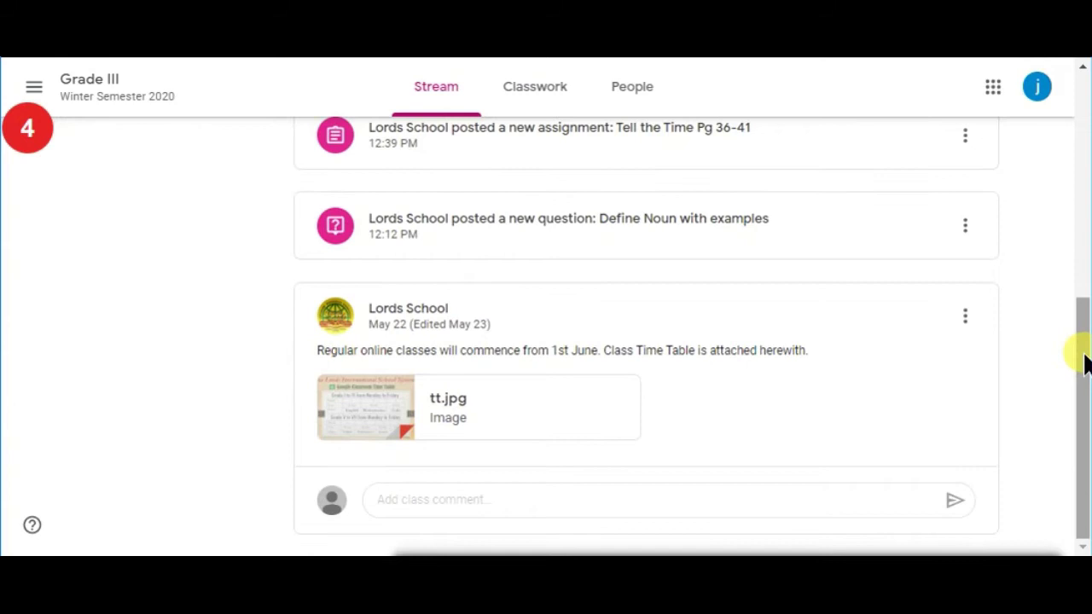
{"action": "left_click", "coordinate": [367, 407]}
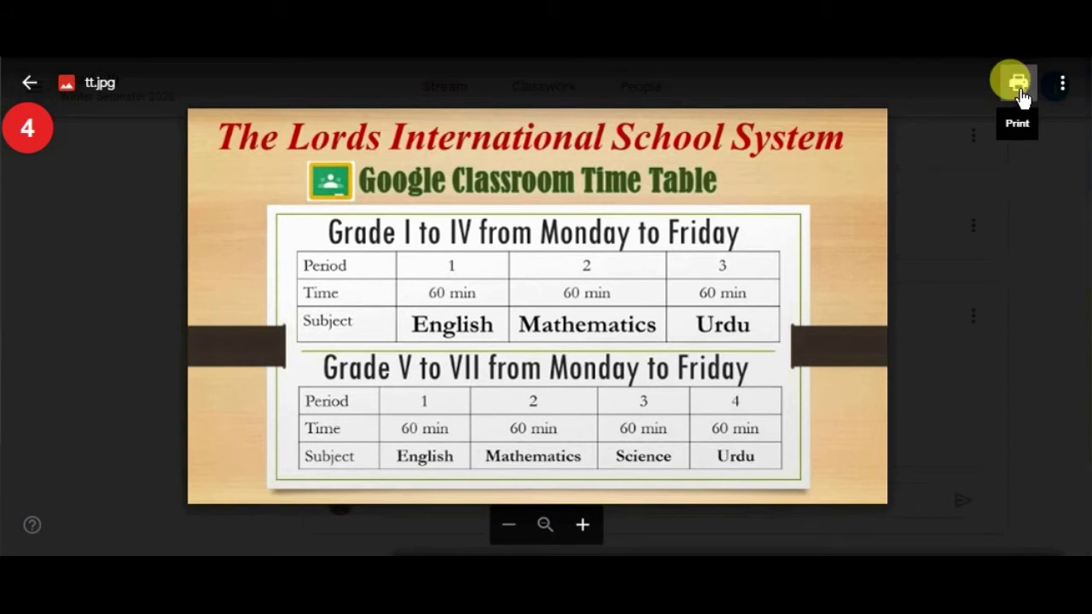
{"action": "right_click", "coordinate": [674, 189]}
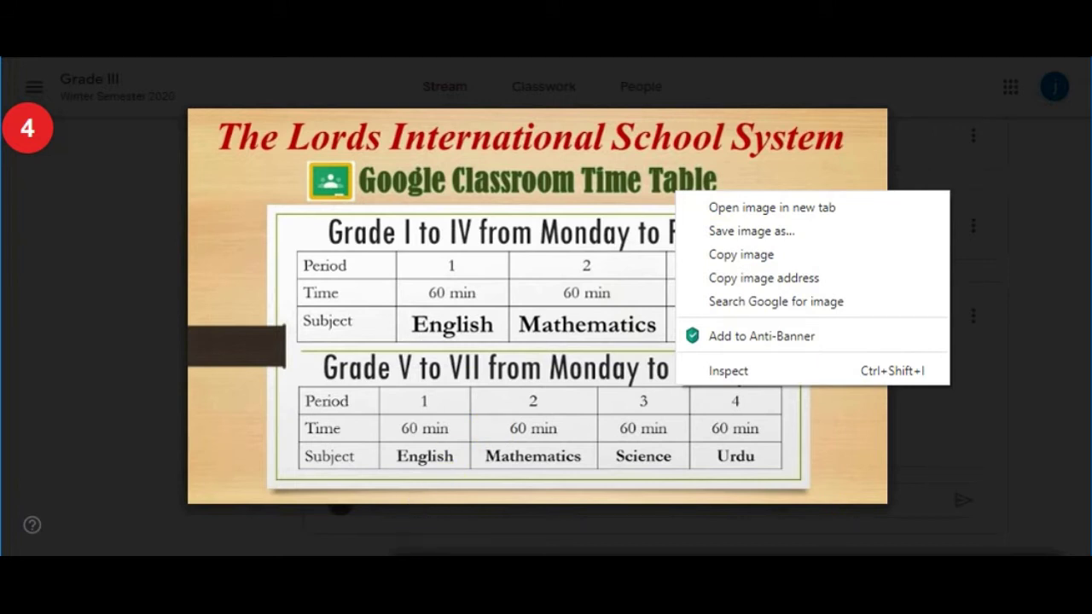
{"action": "left_click", "coordinate": [561, 405]}
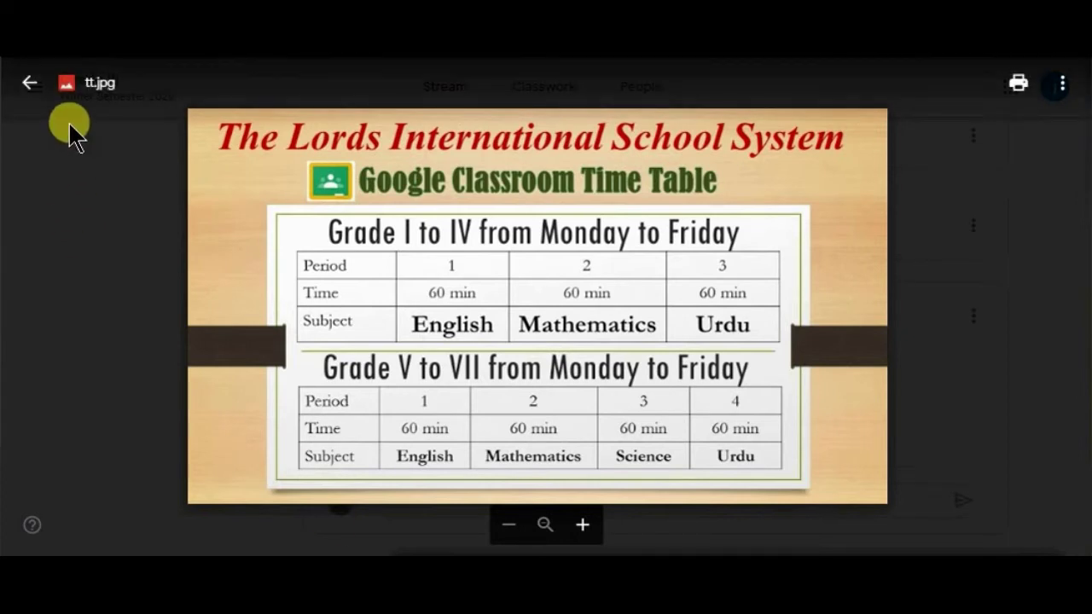
{"action": "left_click", "coordinate": [34, 94]}
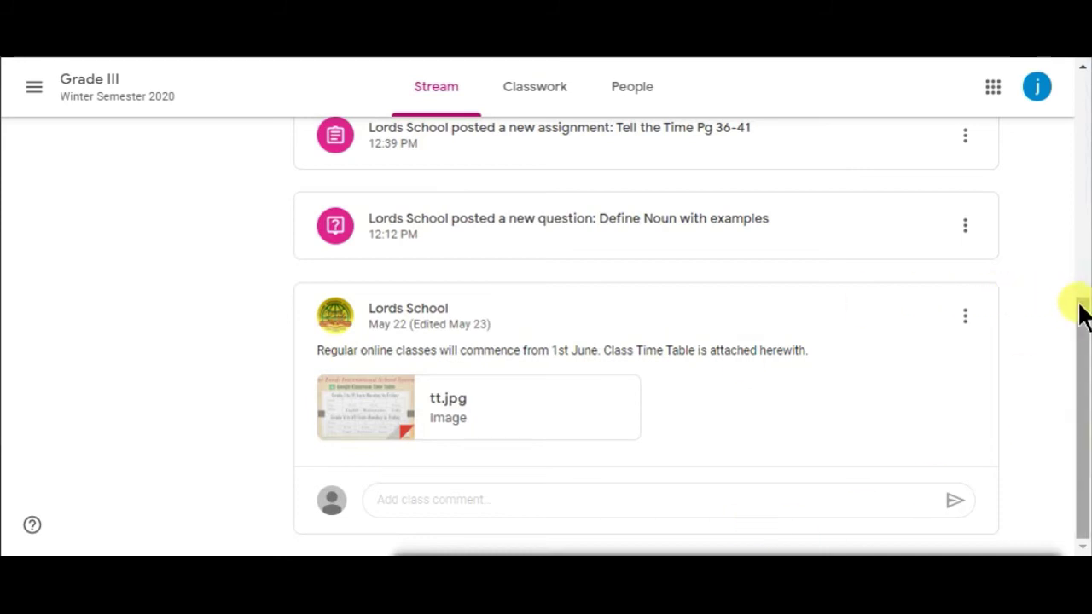
Step: Review the assignments and the question posted in the Grade III stream, along with the upcoming work list, at a larger page size
{"action": "left_click_drag", "start_coordinate": [1079, 359], "coordinate": [1090, 281]}
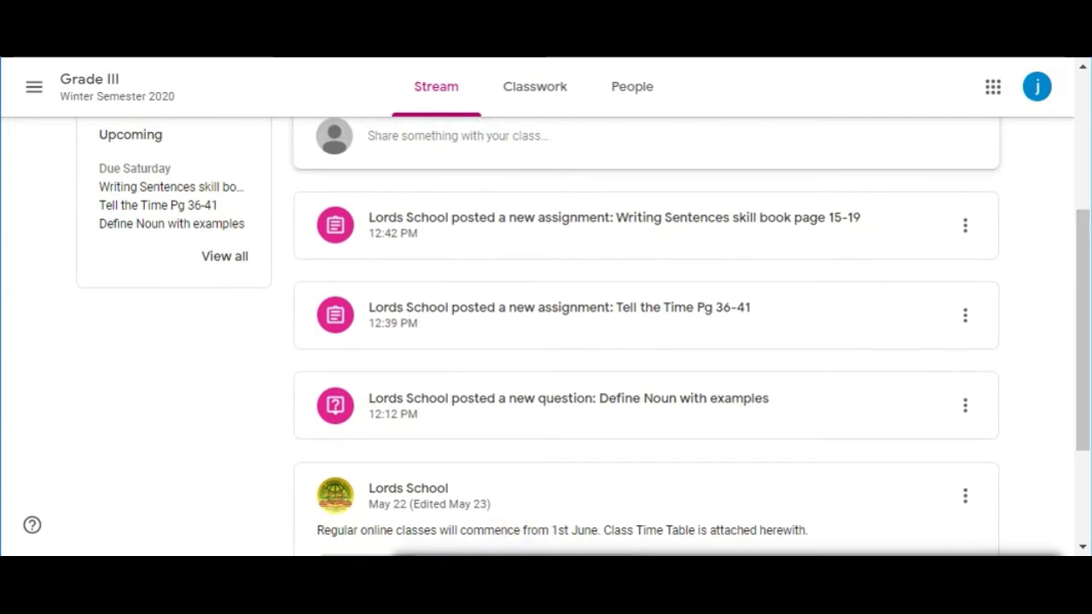
{"action": "left_click", "coordinate": [335, 405]}
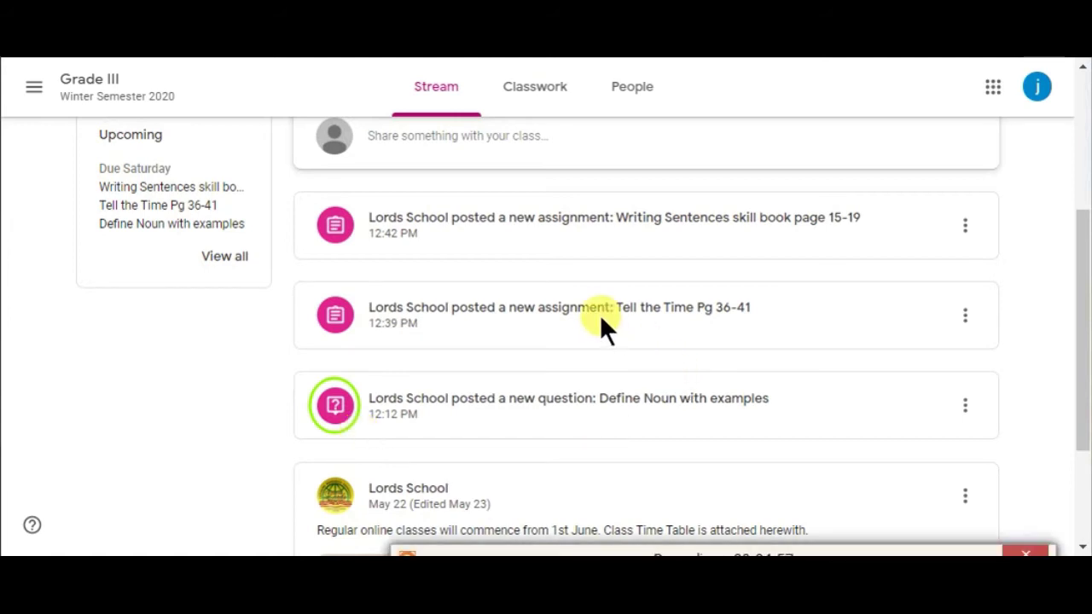
{"action": "left_click_drag", "start_coordinate": [612, 313], "coordinate": [757, 321]}
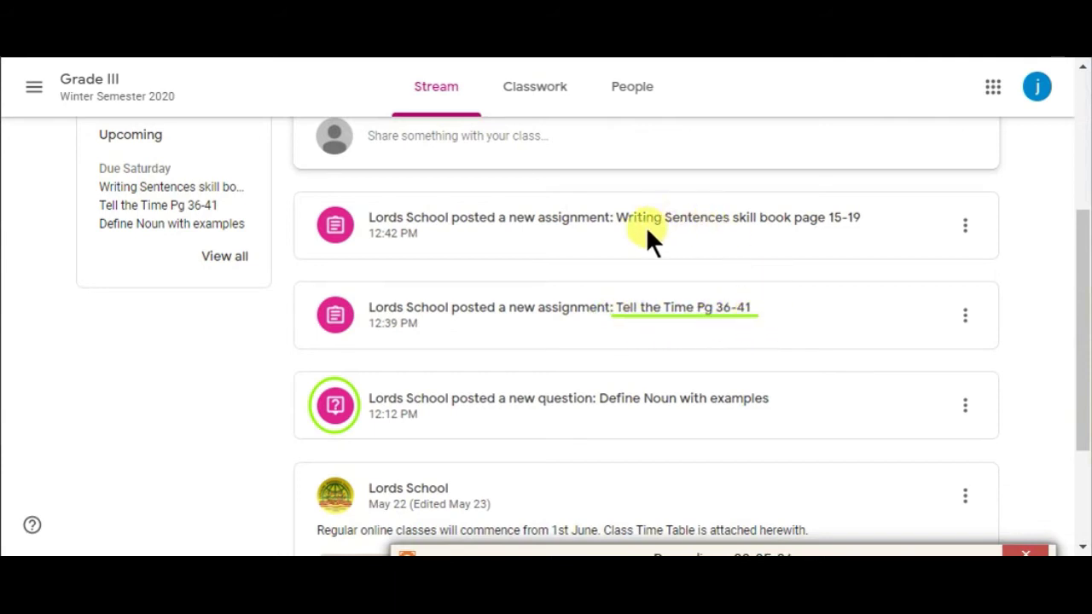
{"action": "left_click_drag", "start_coordinate": [618, 226], "coordinate": [864, 228]}
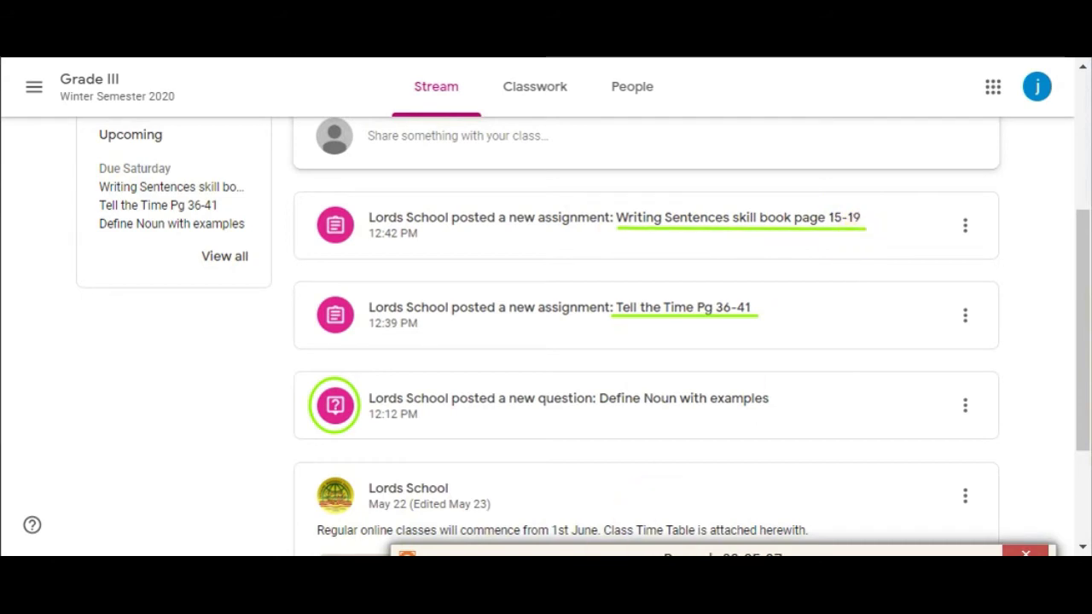
{"action": "key", "text": "Escape"}
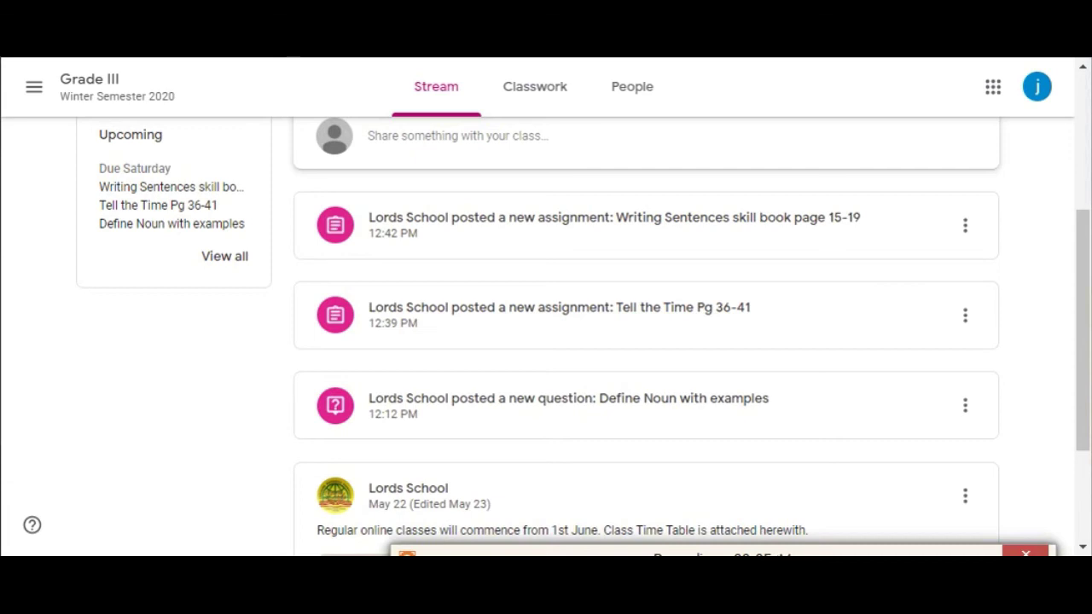
{"action": "key", "text": "ctrl+plus"}
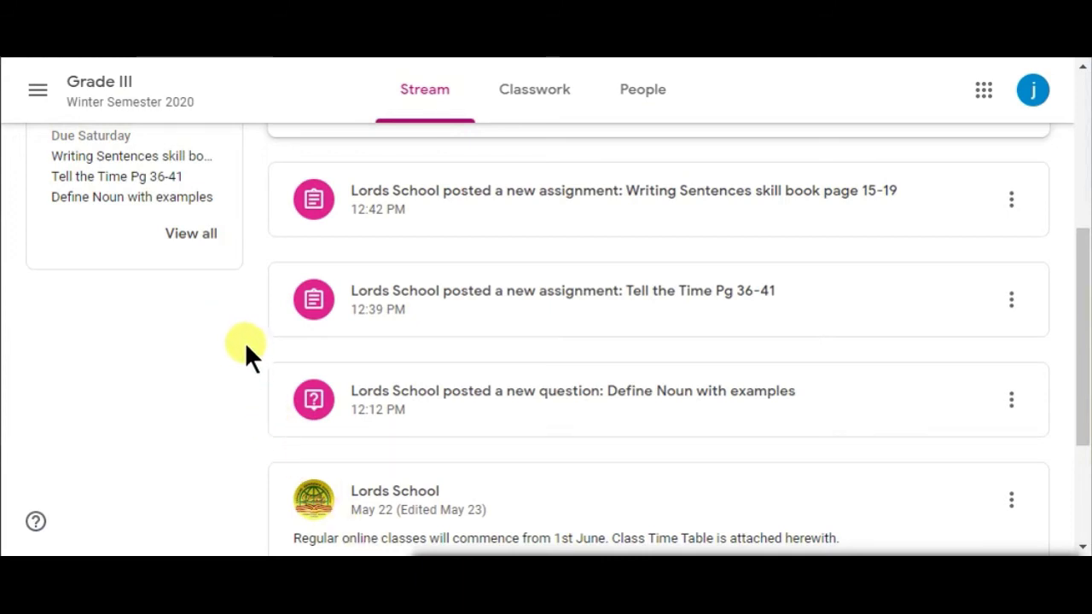
{"action": "mouse_move", "coordinate": [255, 349]}
{"action": "left_mouse_down"}
{"action": "mouse_move", "coordinate": [626, 354]}
{"action": "mouse_move", "coordinate": [705, 323]}
{"action": "mouse_move", "coordinate": [814, 349]}
{"action": "left_mouse_up"}
{"action": "mouse_move", "coordinate": [260, 345]}
{"action": "left_mouse_down"}
{"action": "mouse_move", "coordinate": [679, 392]}
{"action": "mouse_move", "coordinate": [935, 439]}
{"action": "mouse_move", "coordinate": [1059, 442]}
{"action": "left_mouse_up"}
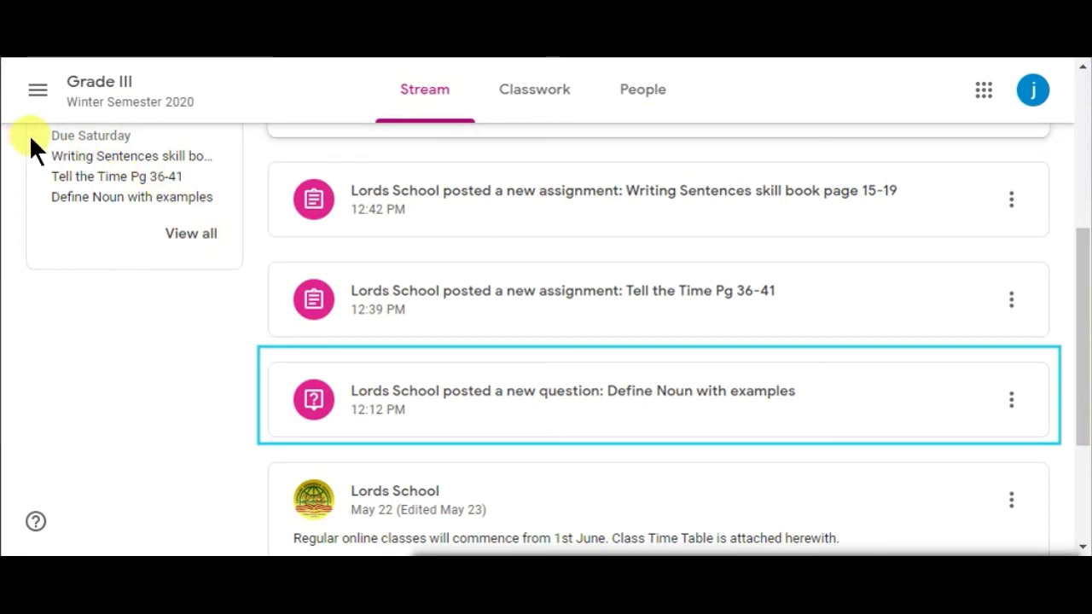
{"action": "mouse_move", "coordinate": [29, 134]}
{"action": "left_mouse_down"}
{"action": "mouse_move", "coordinate": [177, 163]}
{"action": "mouse_move", "coordinate": [247, 219]}
{"action": "left_mouse_up"}
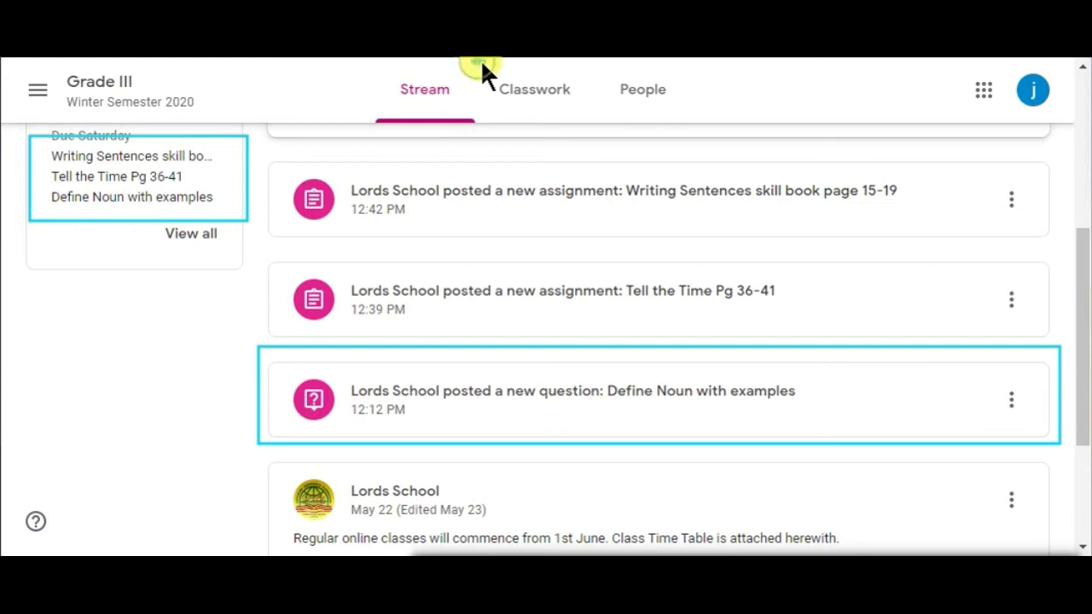
Step: Open the Grade III class's Classwork page and look over its English and Mathematics topics
{"action": "left_click_drag", "start_coordinate": [477, 61], "coordinate": [599, 119]}
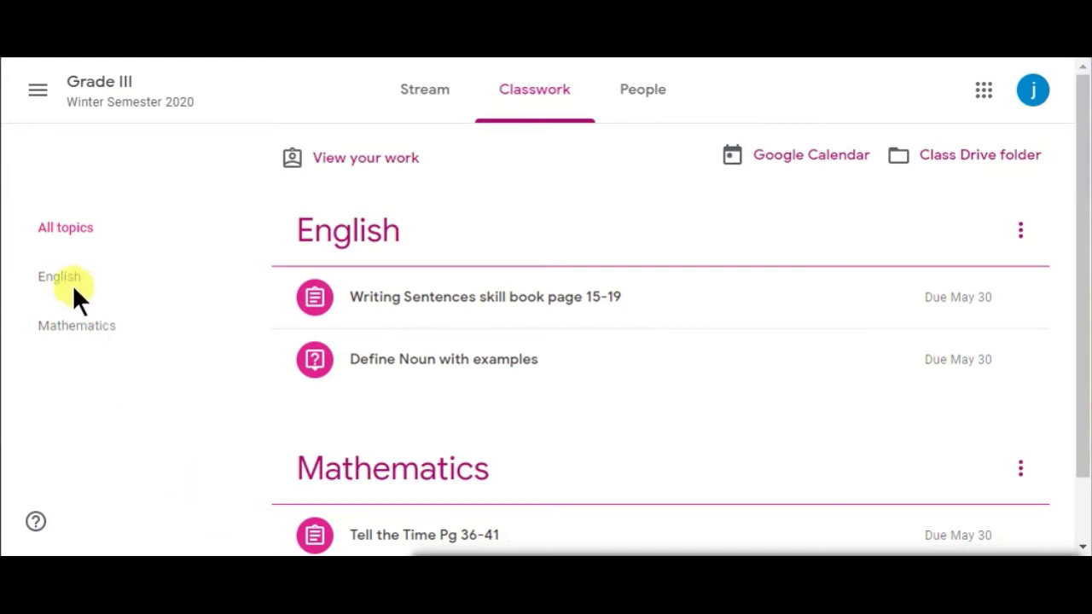
{"action": "left_click_drag", "start_coordinate": [14, 242], "coordinate": [181, 343]}
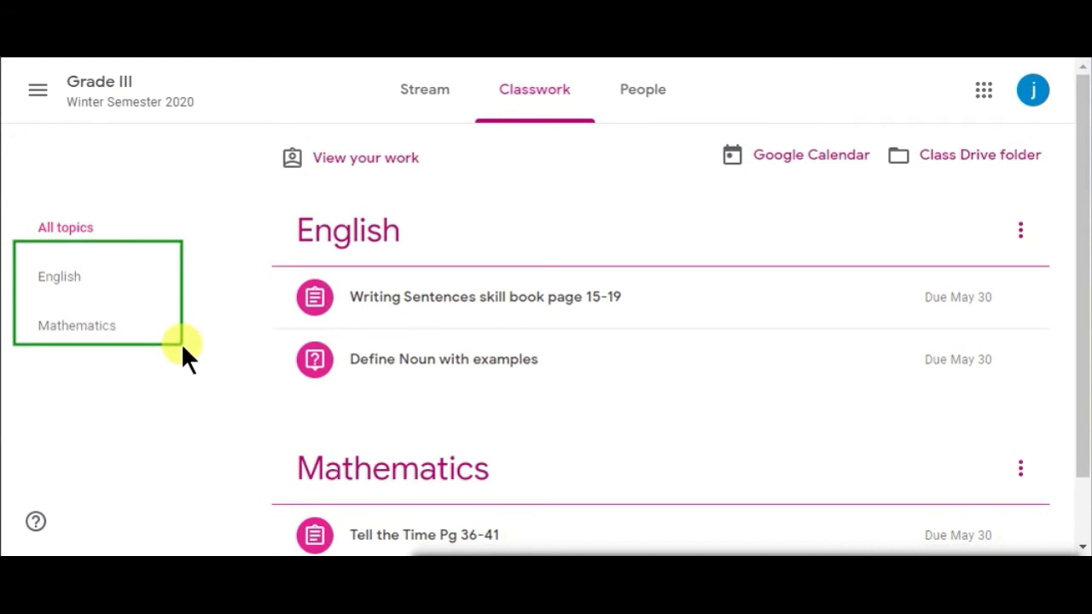
{"action": "left_click_drag", "start_coordinate": [278, 200], "coordinate": [431, 253]}
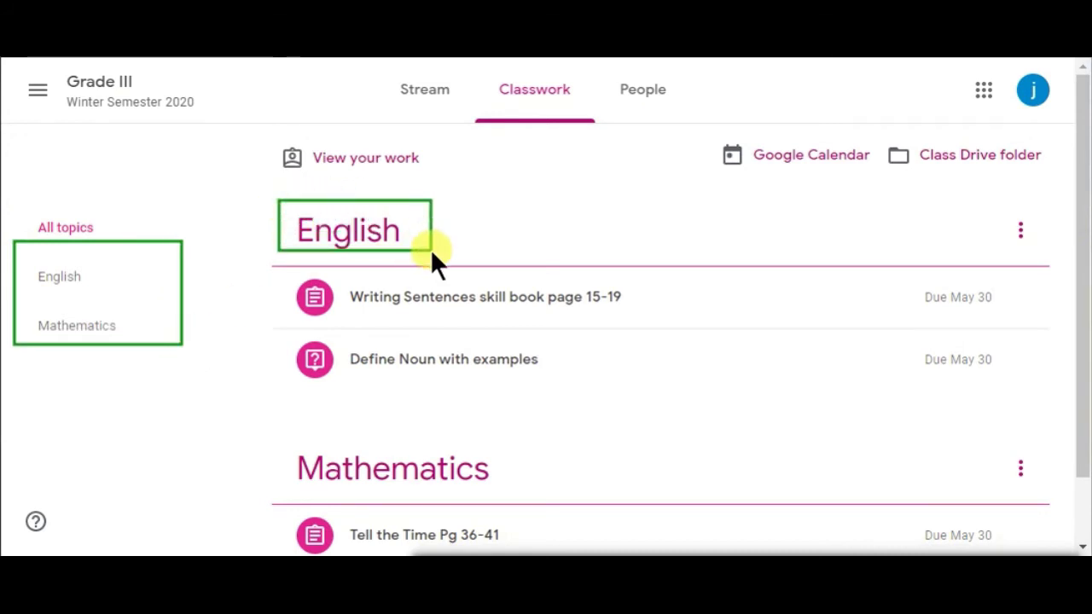
{"action": "left_click_drag", "start_coordinate": [266, 436], "coordinate": [509, 488]}
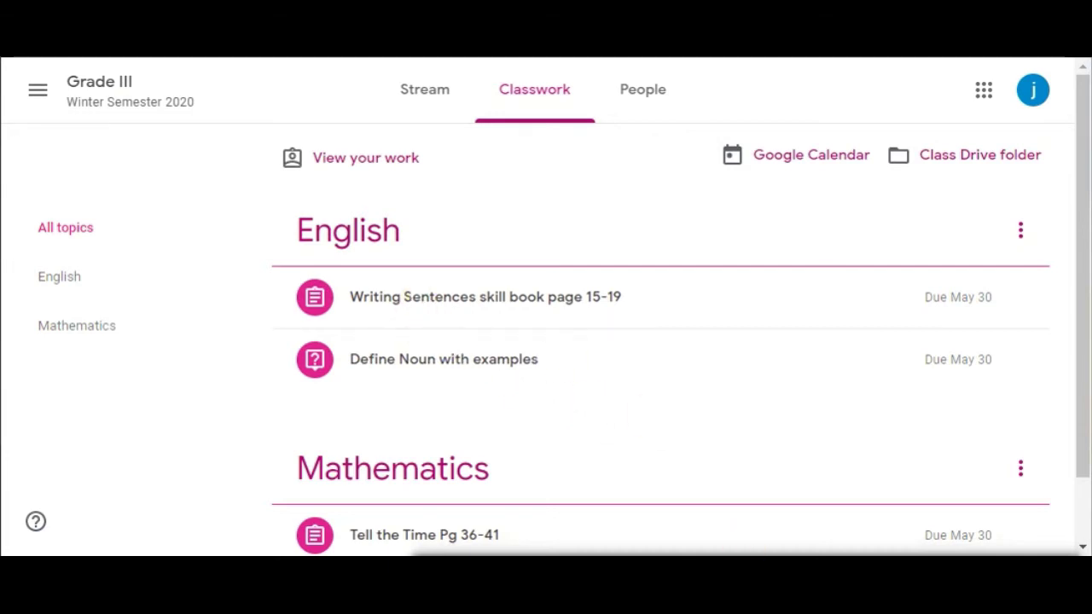
Step: Expand the "Writing Sentences skill book page 15-19" assignment under English and open its full assignment page
{"action": "left_click", "coordinate": [417, 312]}
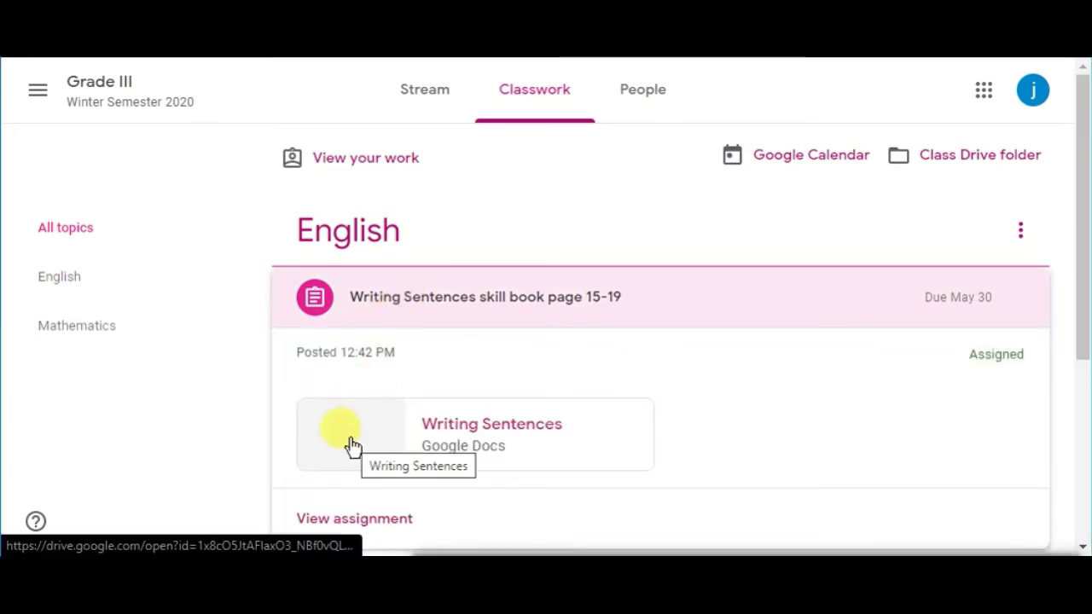
{"action": "left_click_drag", "start_coordinate": [1082, 287], "coordinate": [1088, 362]}
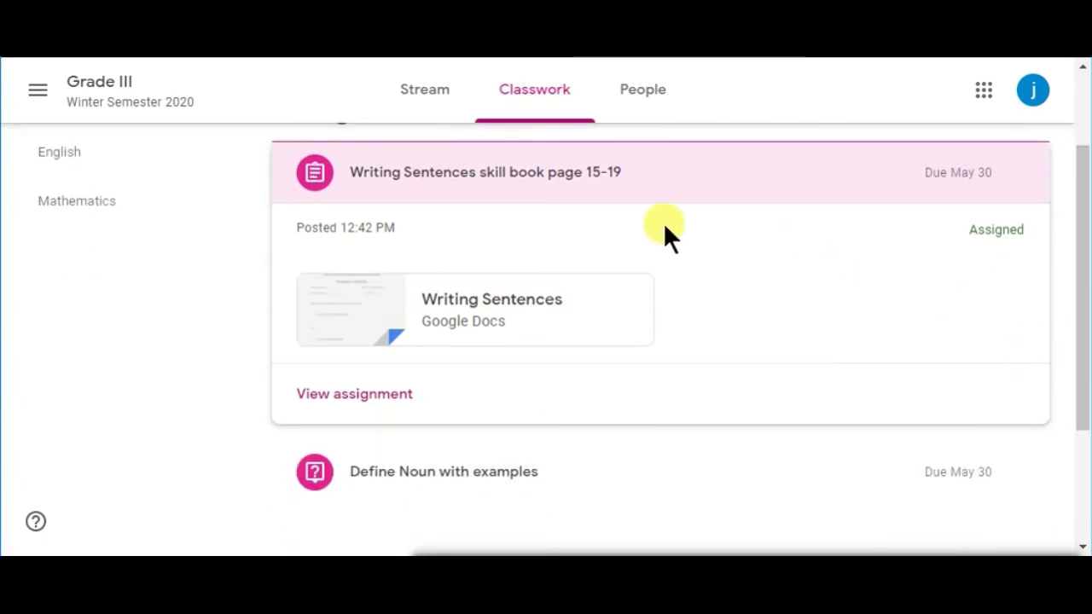
{"action": "left_click", "coordinate": [335, 397]}
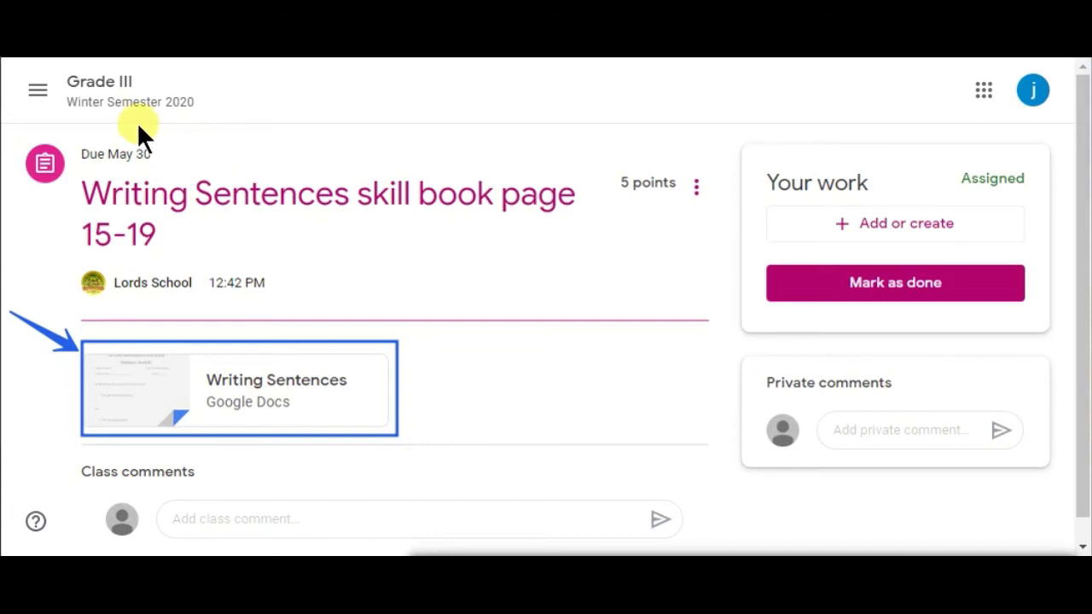
{"action": "left_click_drag", "start_coordinate": [69, 125], "coordinate": [165, 172]}
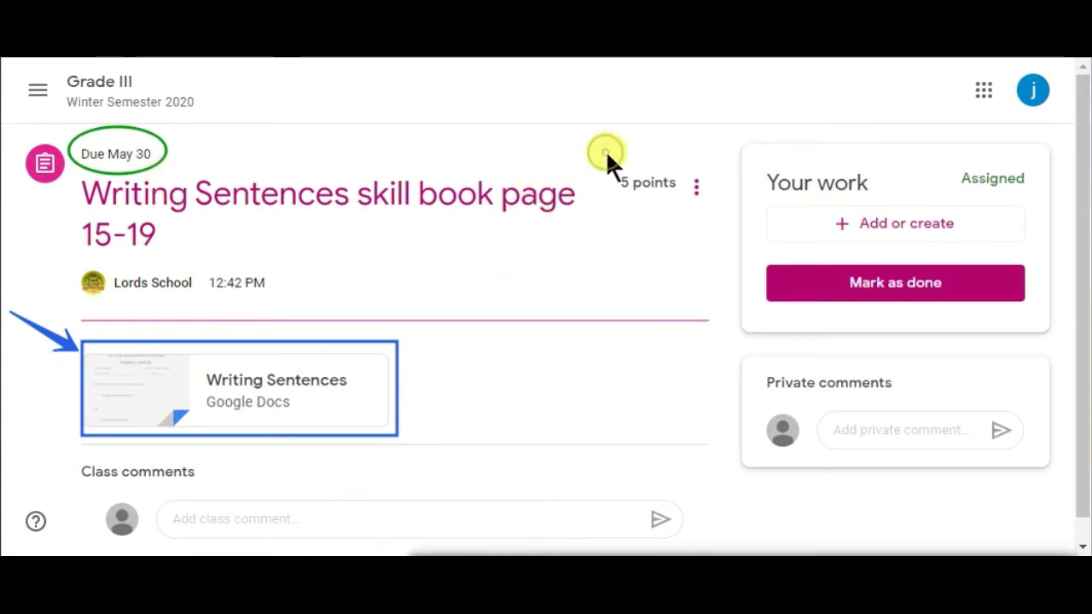
{"action": "left_click_drag", "start_coordinate": [606, 151], "coordinate": [688, 209]}
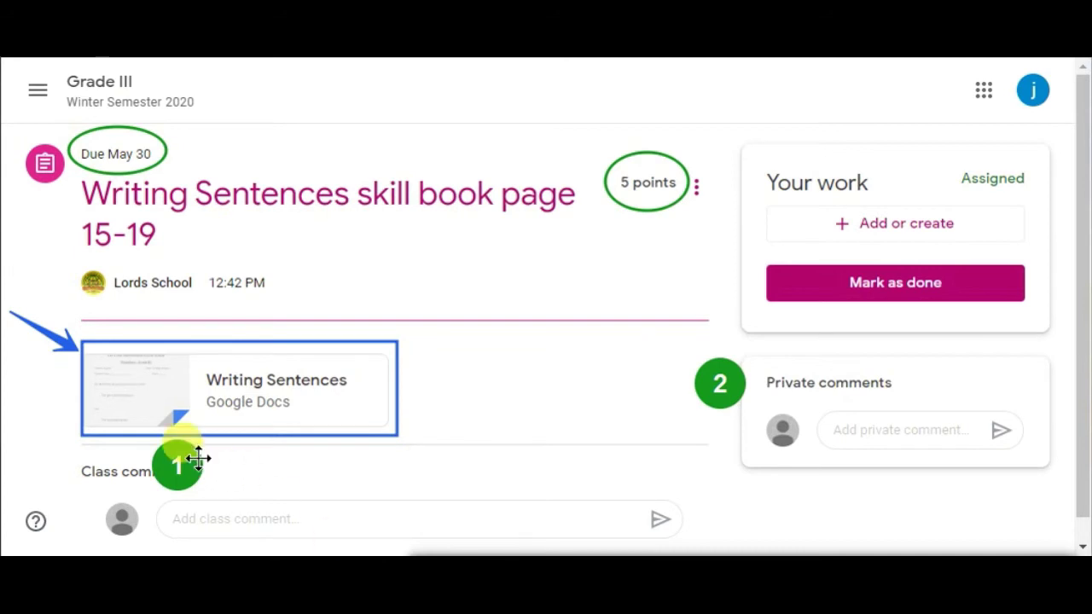
{"action": "left_click_drag", "start_coordinate": [177, 465], "coordinate": [244, 470]}
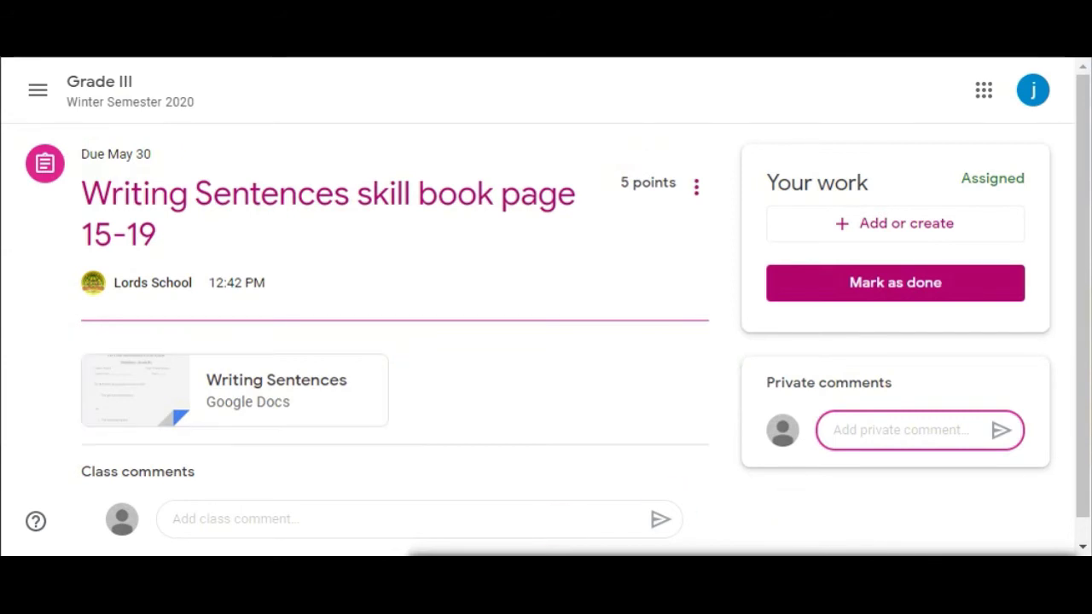
Step: Open the attached Writing Sentences document, accept the signed-in account, and read through the Grade III worksheet
{"action": "left_click", "coordinate": [130, 384]}
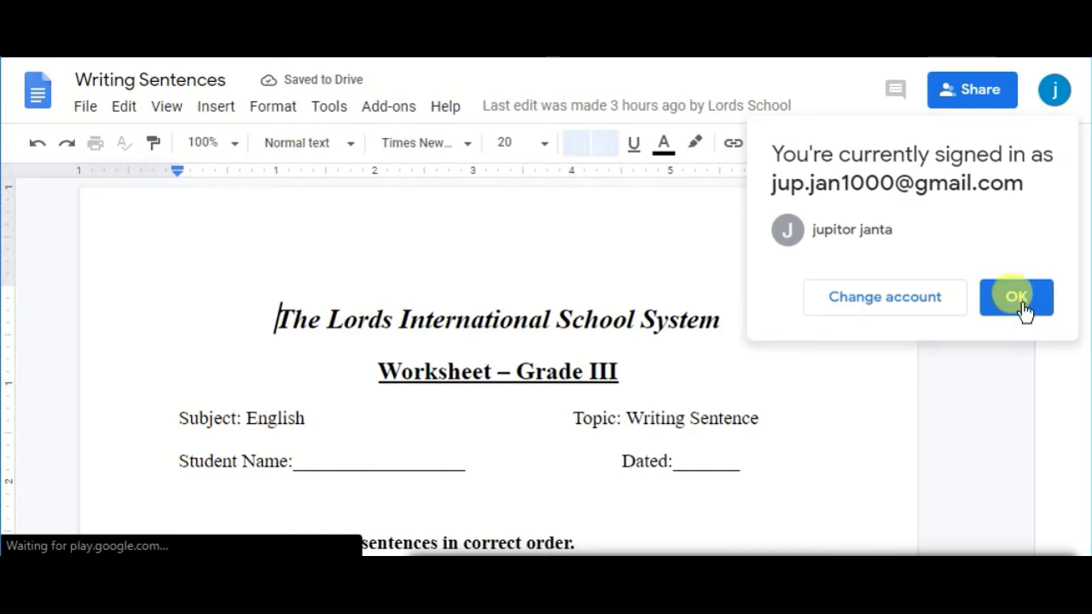
{"action": "left_click", "coordinate": [1017, 297]}
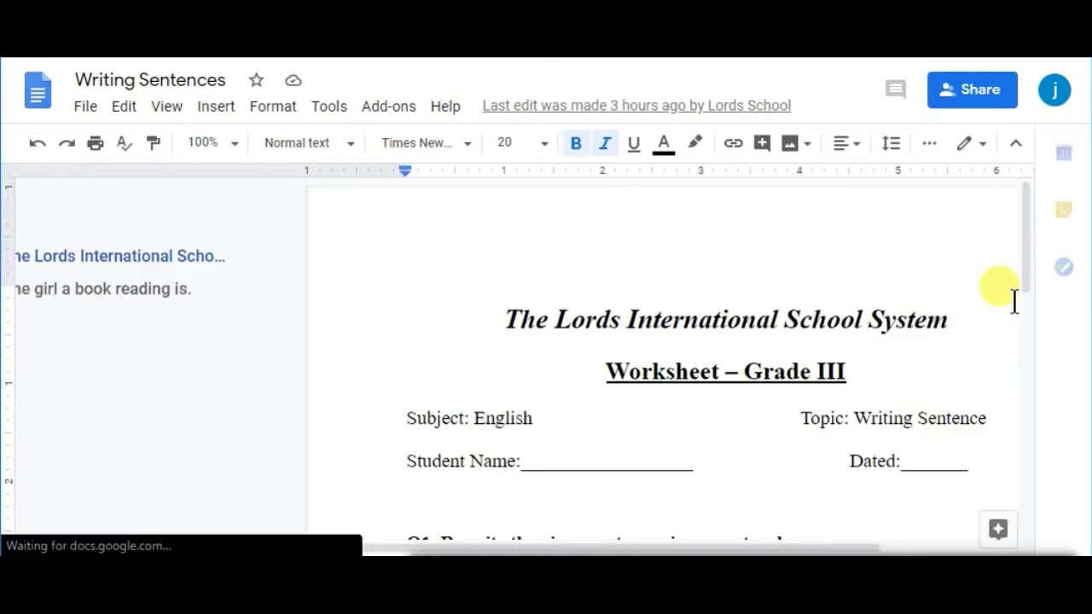
{"action": "scroll", "coordinate": [1014, 285], "scroll_direction": "down", "scroll_amount": 5}
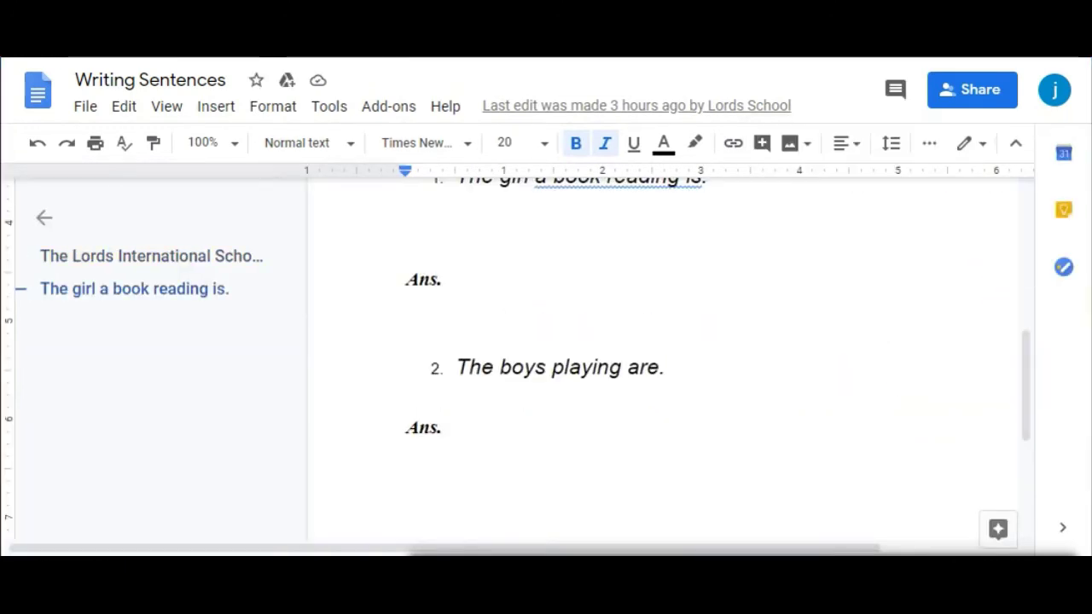
{"action": "left_click_drag", "start_coordinate": [1020, 393], "coordinate": [1012, 357]}
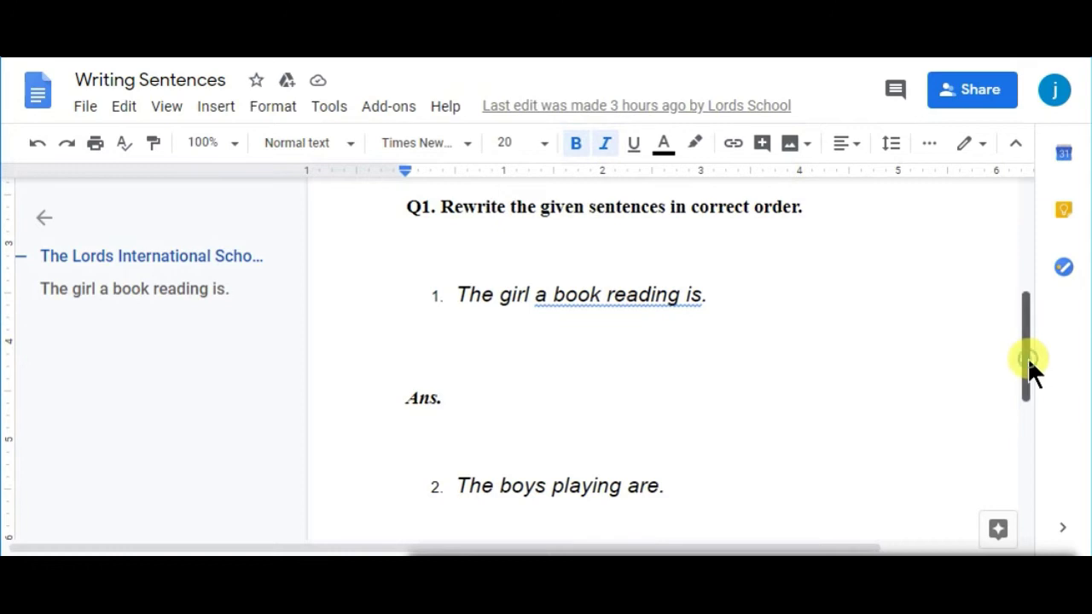
{"action": "left_click_drag", "start_coordinate": [1027, 356], "coordinate": [1022, 314]}
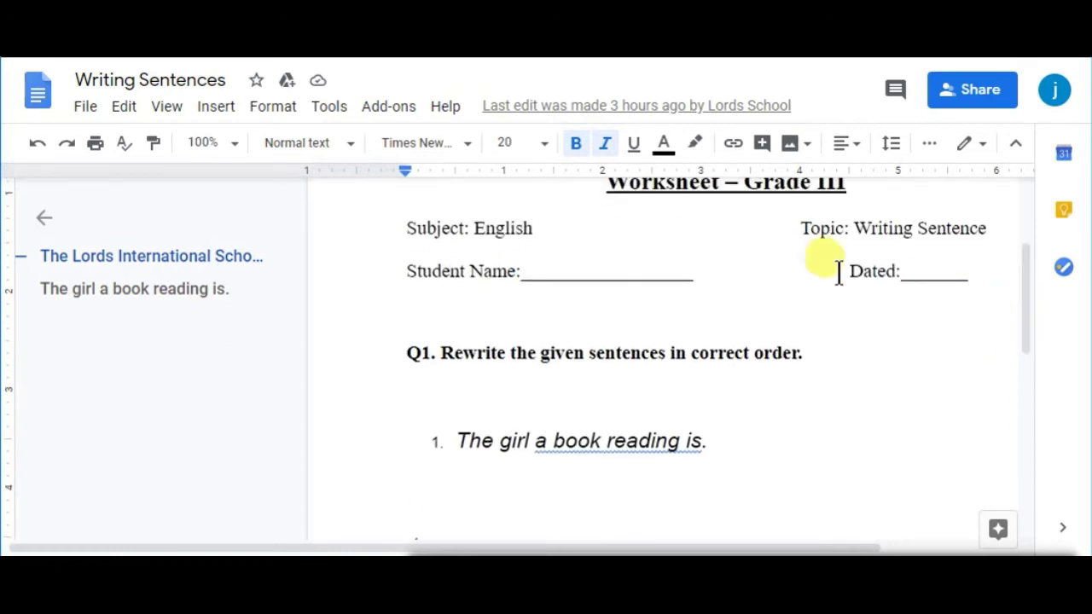
Step: Download the Writing Sentences worksheet in Microsoft Word (.docx) format and close the online document
{"action": "left_click", "coordinate": [91, 111]}
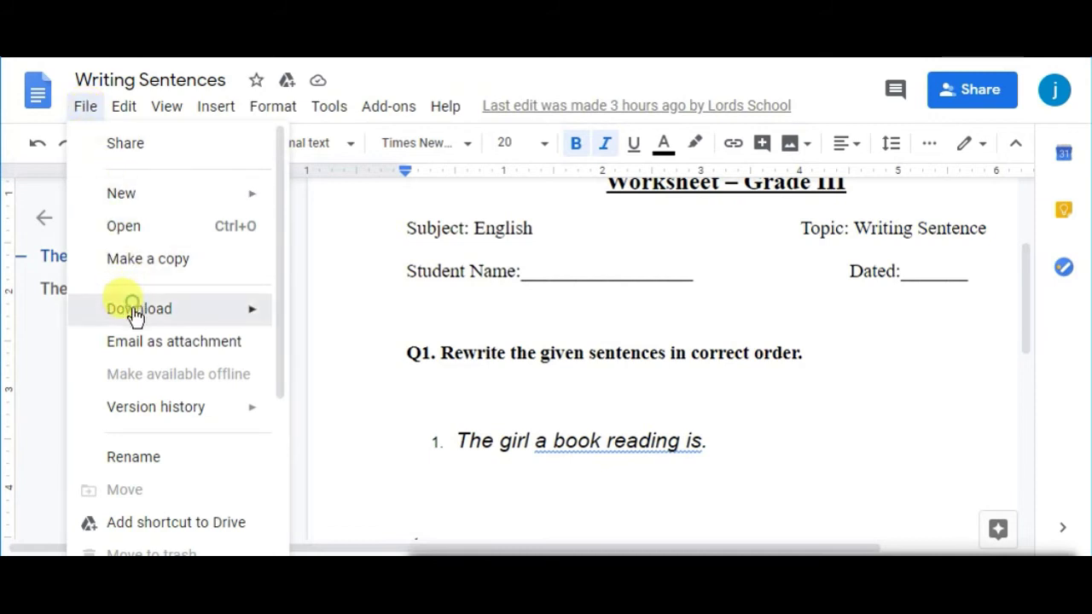
{"action": "mouse_move", "coordinate": [135, 314]}
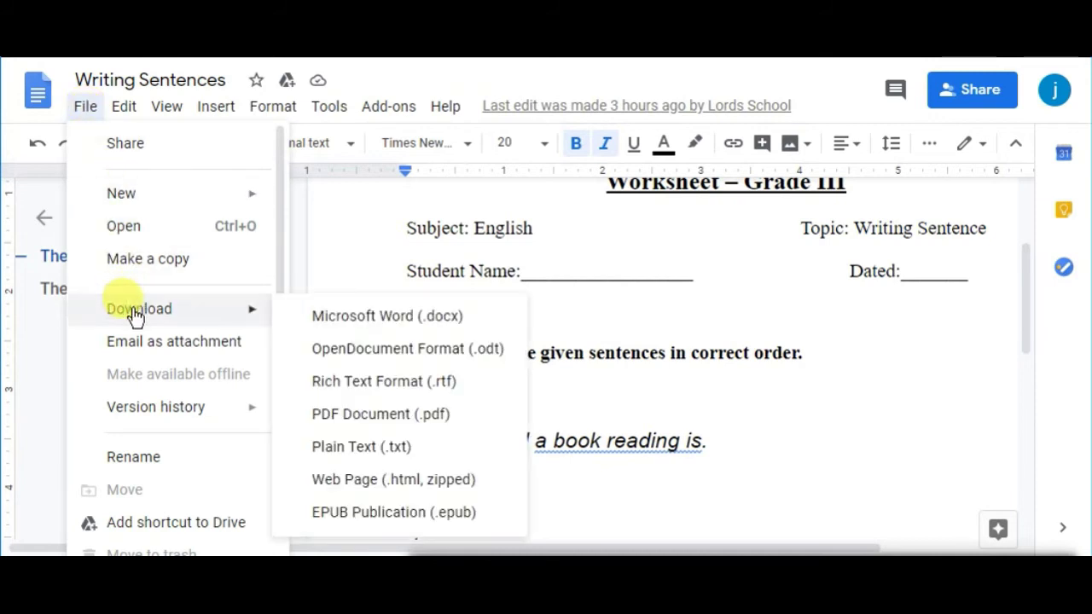
{"action": "left_click", "coordinate": [362, 323]}
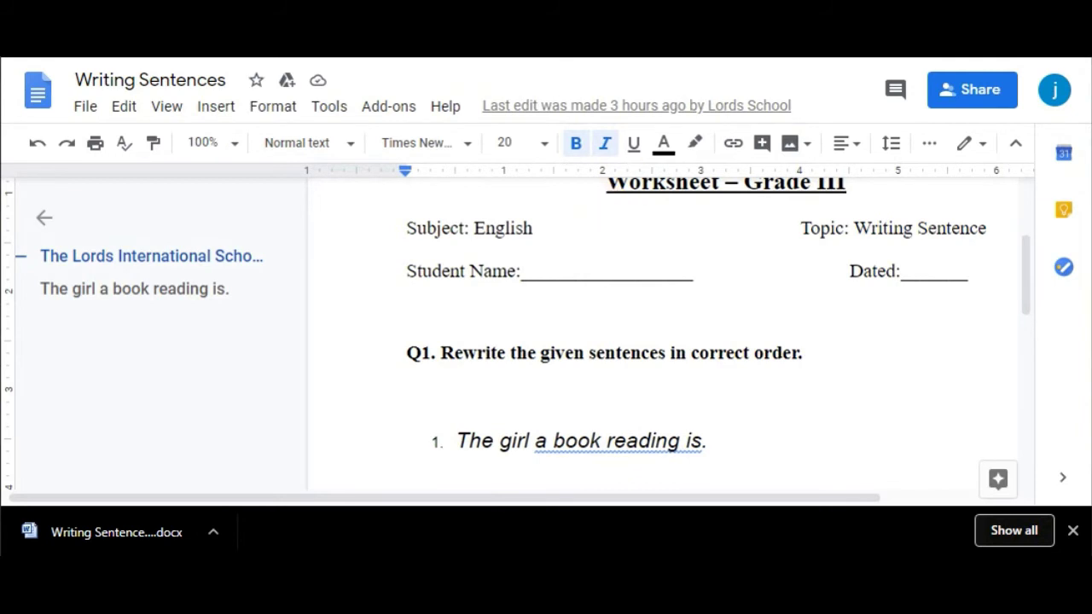
{"action": "key", "text": "ctrl+w"}
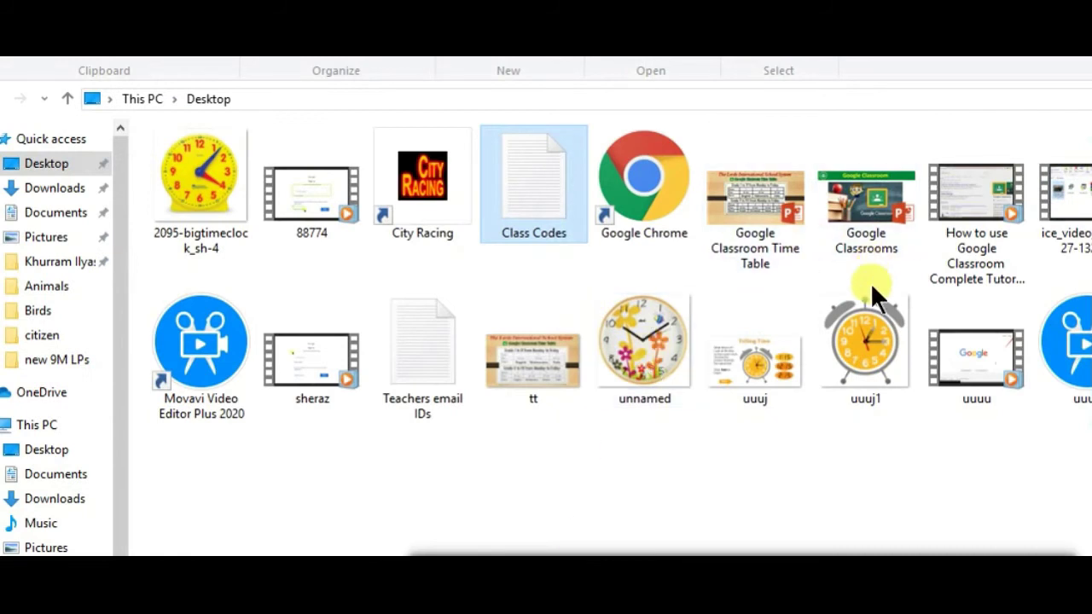
Step: Open the file Writing Sentences (1) from the Downloads folder in Word and dismiss the Office Activation Wizard
{"action": "left_click", "coordinate": [68, 189]}
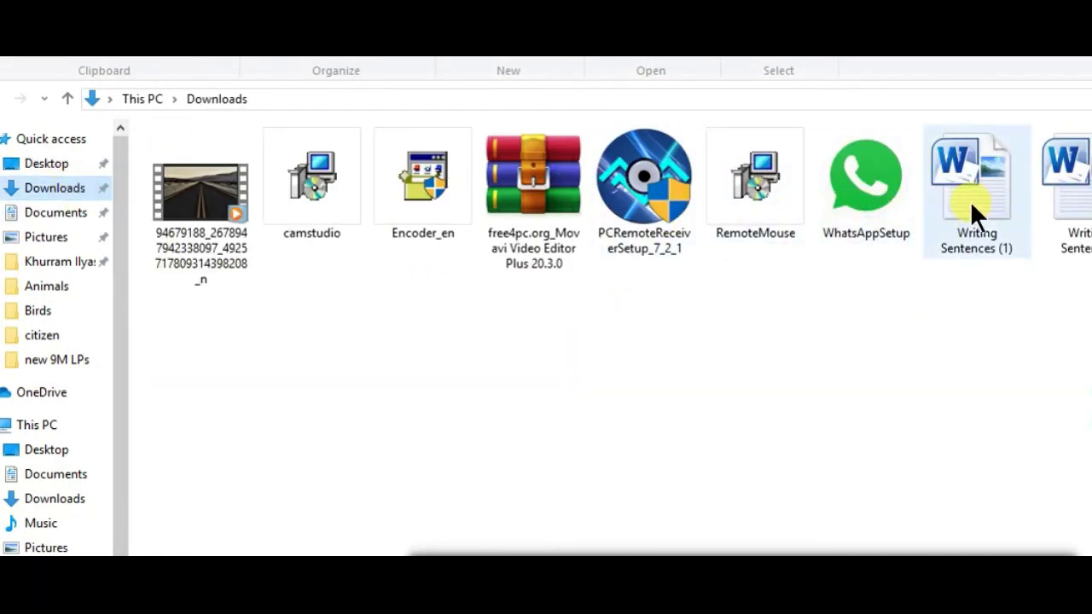
{"action": "double_click", "coordinate": [970, 201]}
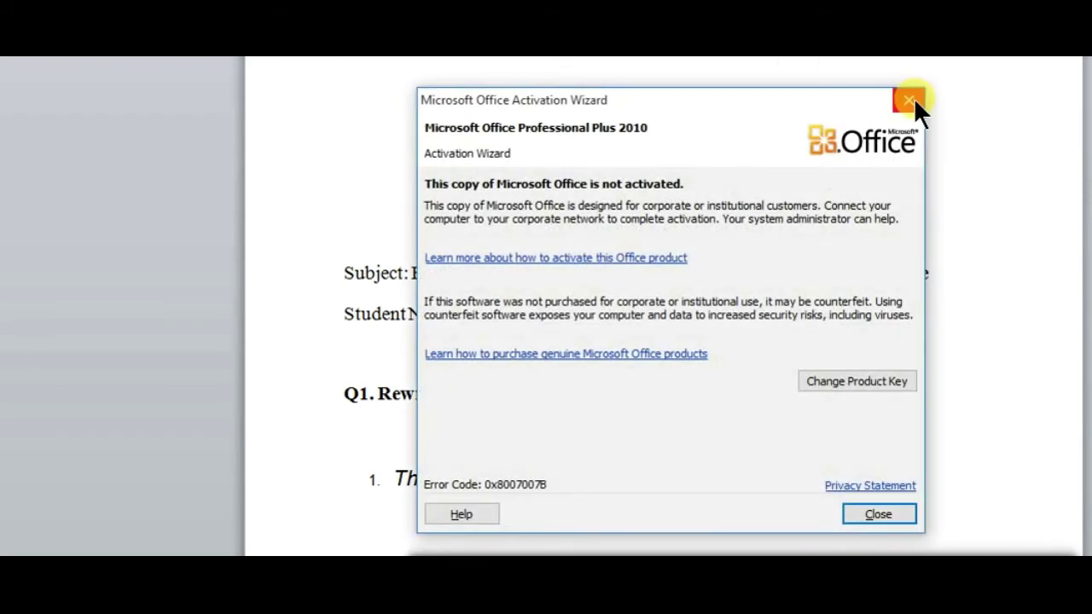
{"action": "left_click", "coordinate": [910, 101]}
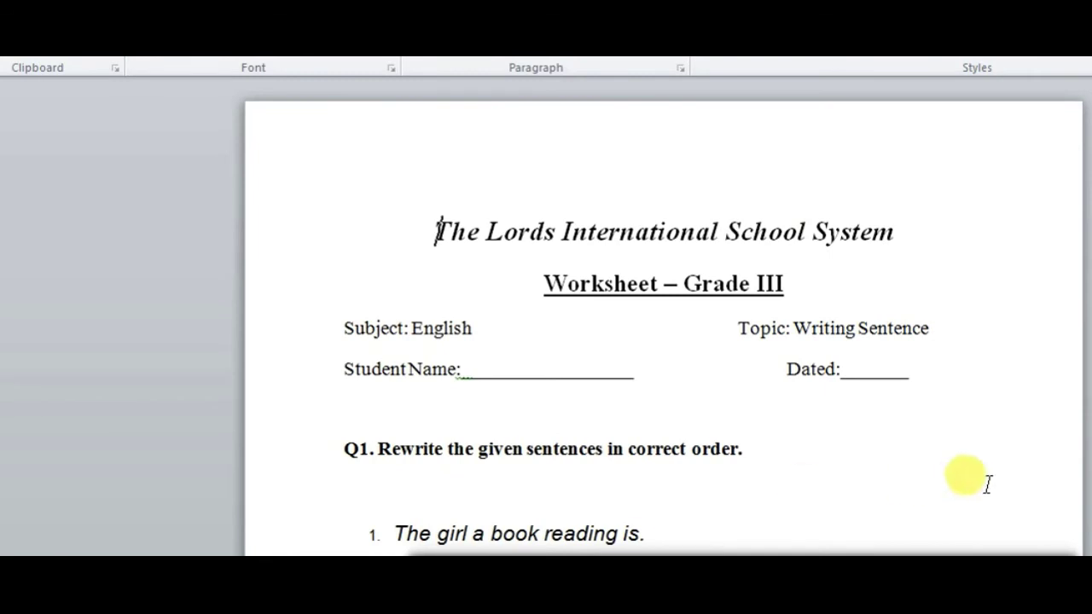
{"action": "scroll", "coordinate": [664, 324], "scroll_direction": "down", "scroll_amount": 2}
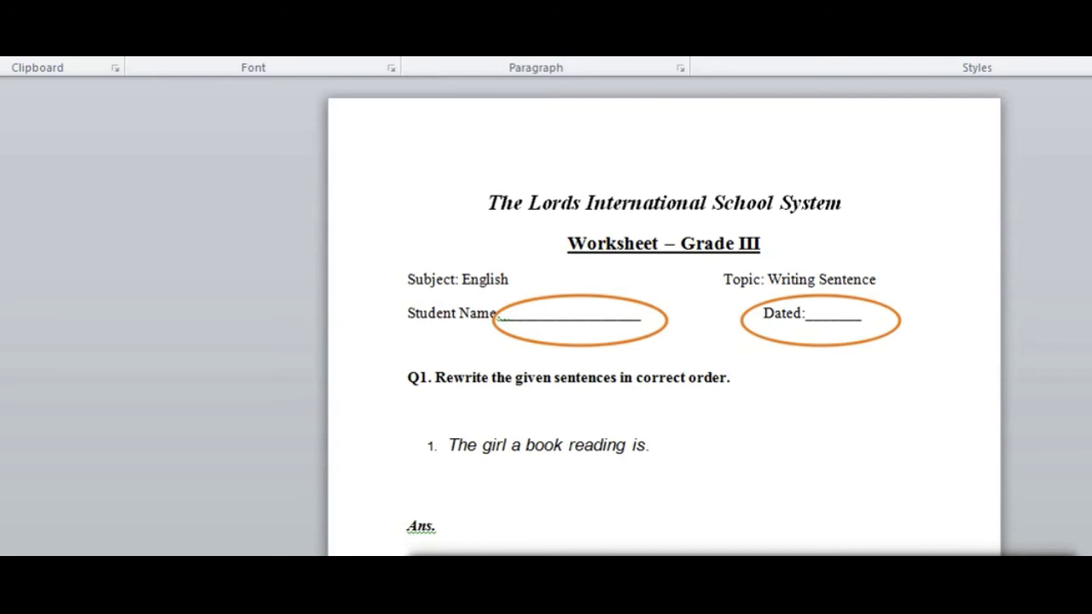
{"action": "left_click_drag", "start_coordinate": [444, 522], "coordinate": [707, 517]}
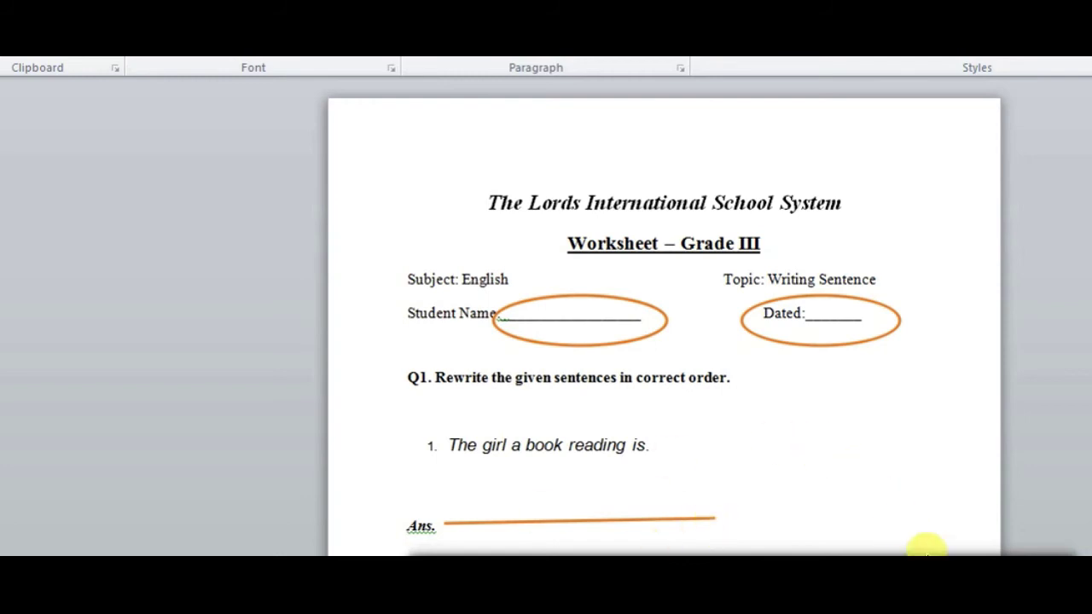
Step: Answer sentence 1 of the worksheet with "The girl is reading a book." and close the document, saving the changes
{"action": "scroll", "coordinate": [664, 342], "scroll_direction": "down", "scroll_amount": 2}
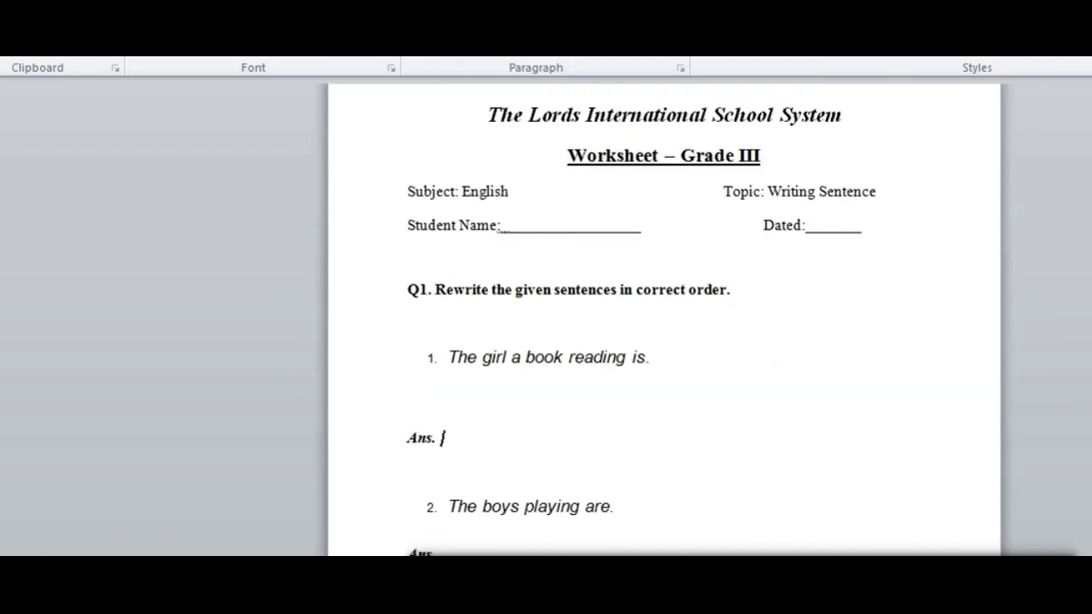
{"action": "type", "text": "The girls is"}
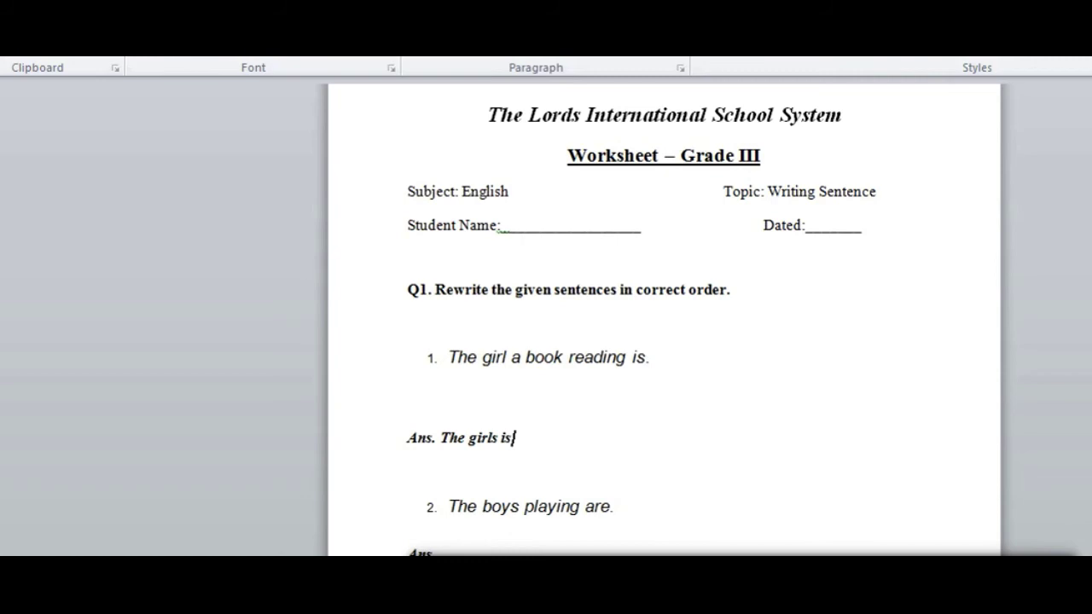
{"action": "key", "text": "BackSpace"}
{"action": "key", "text": "BackSpace"}
{"action": "key", "text": "BackSpace"}
{"action": "key", "text": "BackSpace"}
{"action": "type", "text": "is reading a book."}
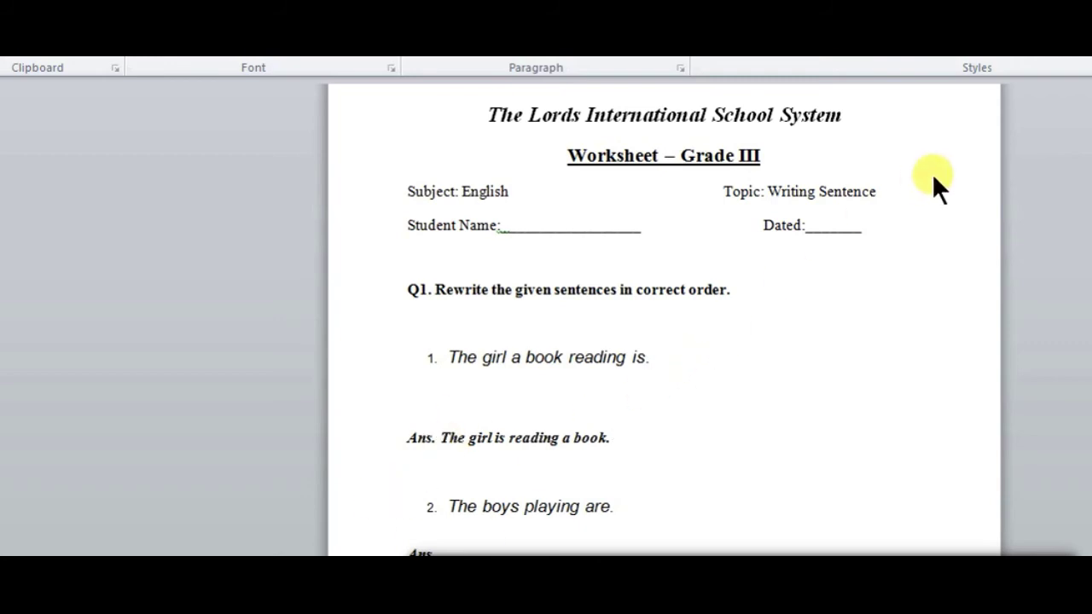
{"action": "key", "text": "alt+F4"}
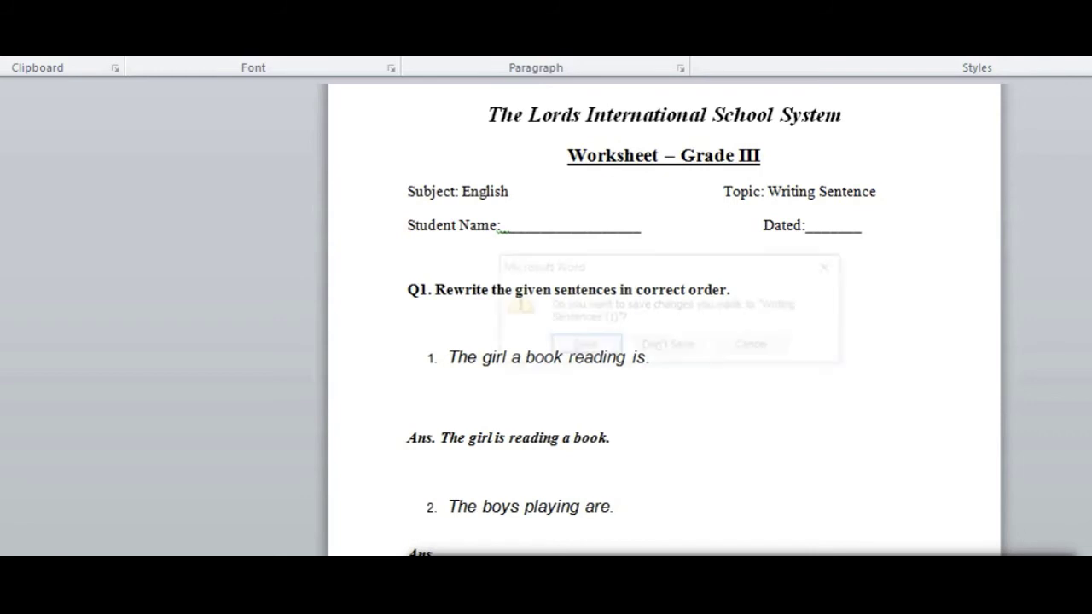
{"action": "left_click", "coordinate": [591, 341]}
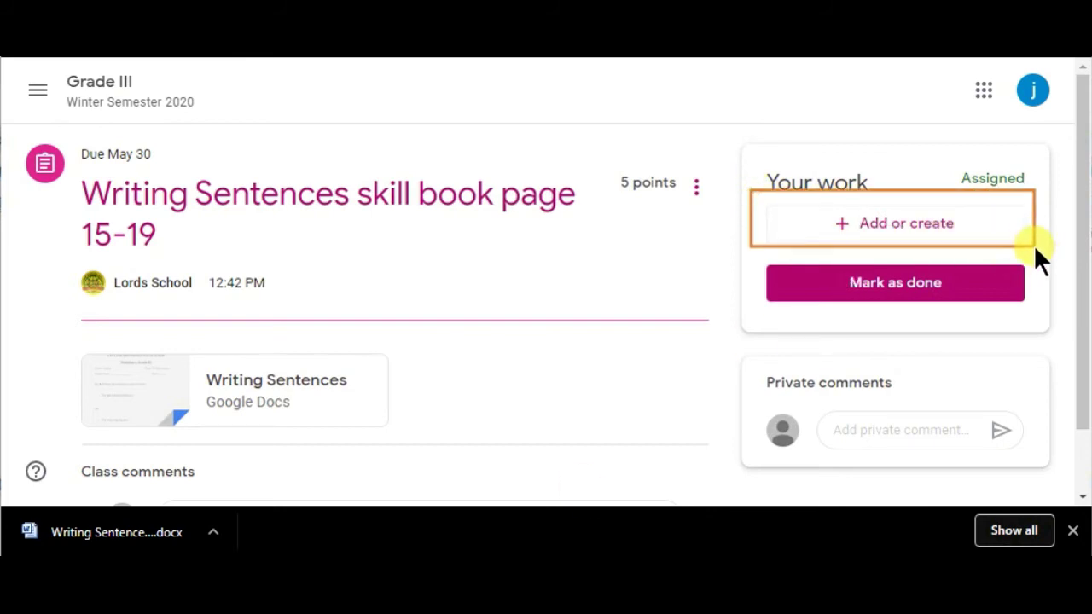
Step: Upload the file Writing Sentences (1) from the device's Downloads folder as the work for the Writing Sentences assignment
{"action": "left_click", "coordinate": [868, 229]}
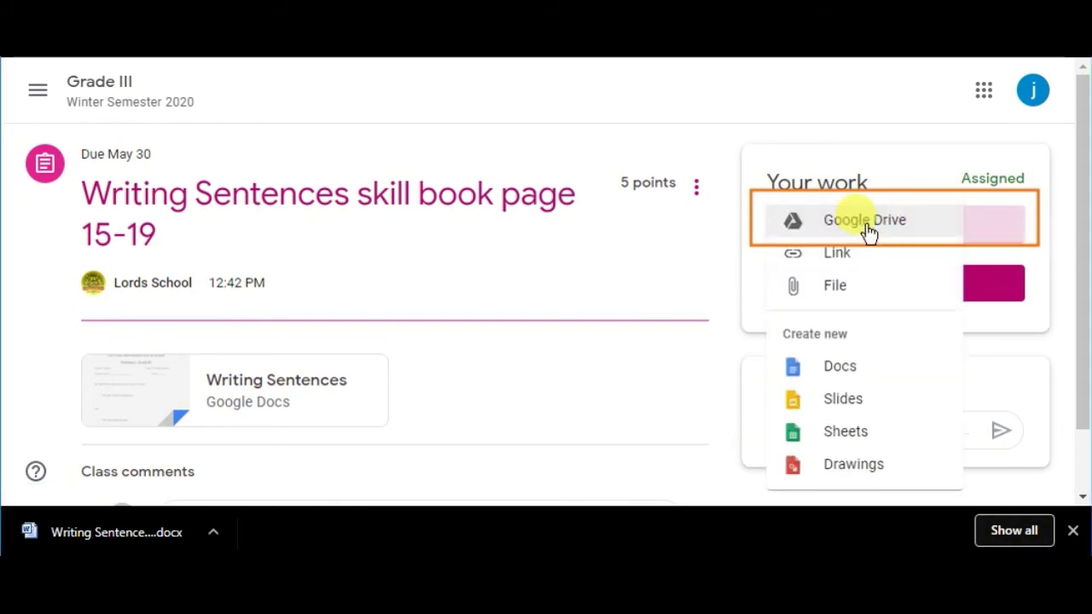
{"action": "left_click", "coordinate": [836, 288]}
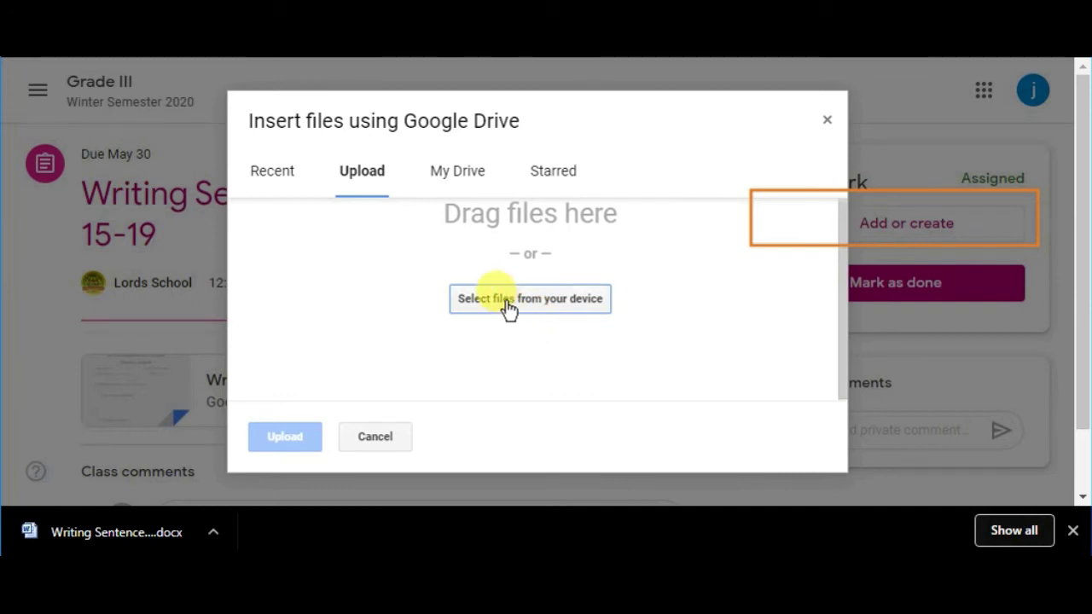
{"action": "left_click", "coordinate": [507, 303]}
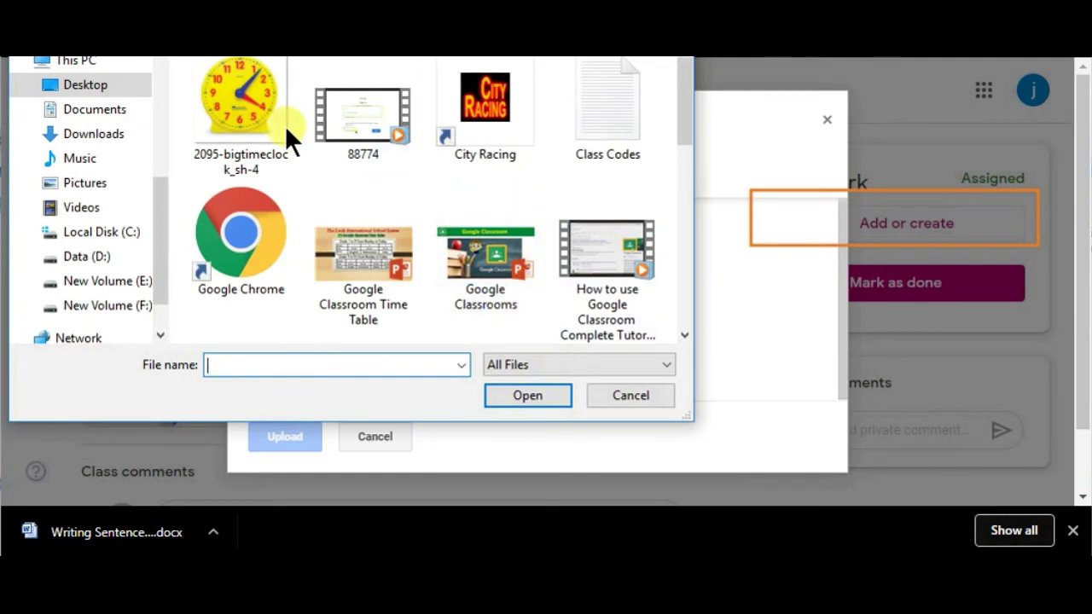
{"action": "left_click", "coordinate": [74, 134]}
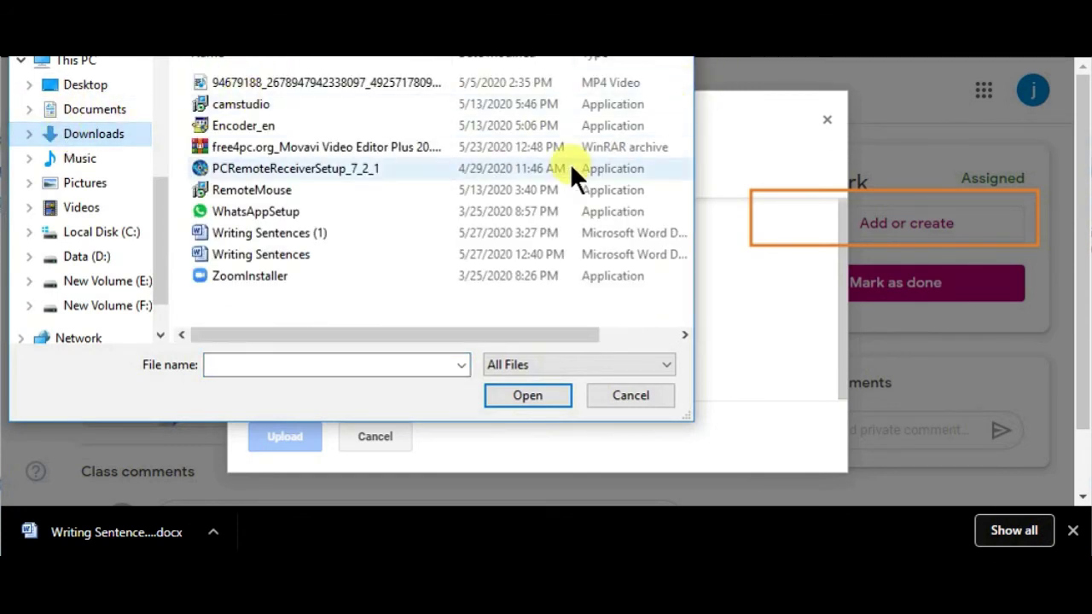
{"action": "left_click", "coordinate": [271, 230]}
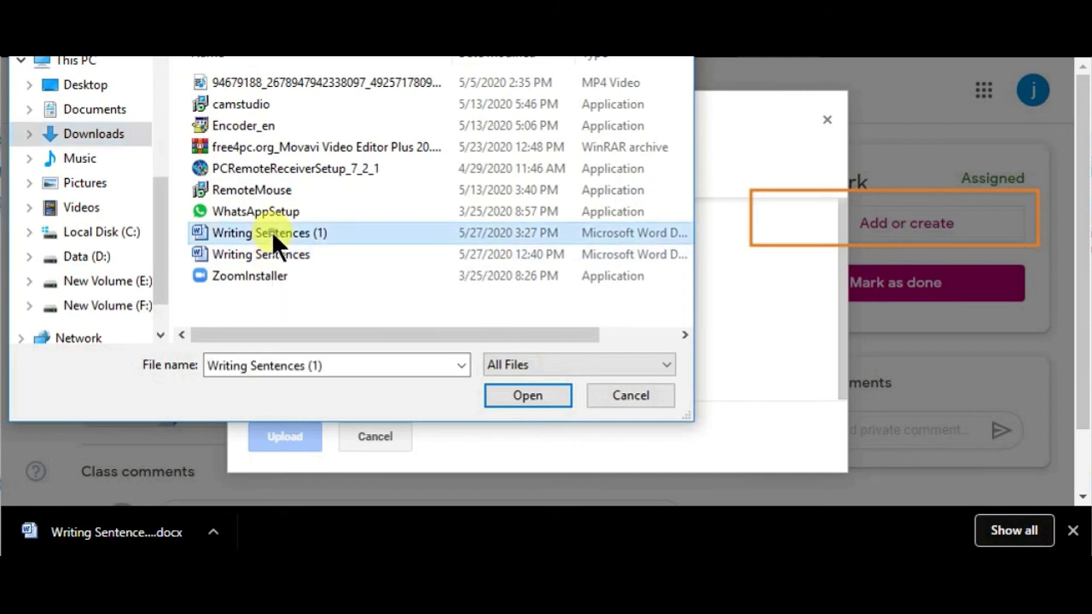
{"action": "left_click", "coordinate": [525, 396]}
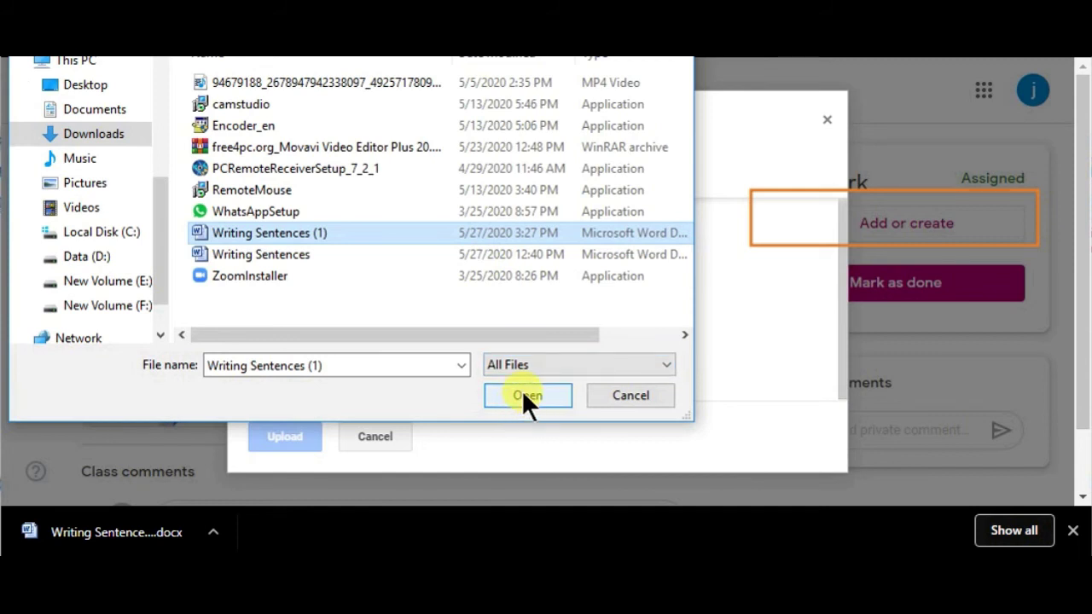
{"action": "left_click", "coordinate": [526, 395]}
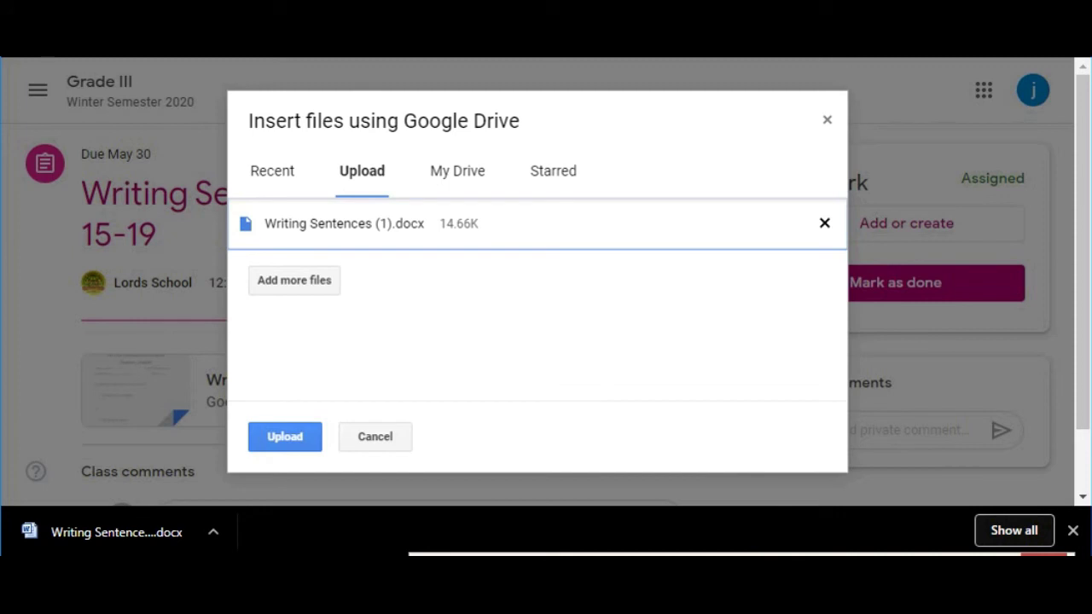
{"action": "left_click", "coordinate": [304, 442]}
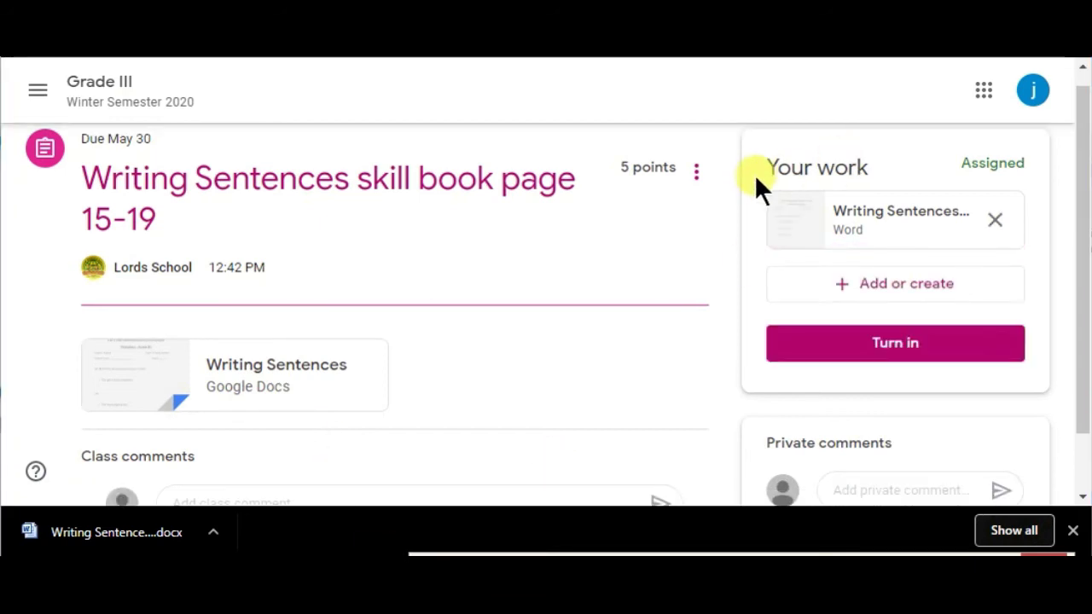
Step: Turn in the Writing Sentences assignment with the attached Word file and confirm the submission
{"action": "left_click_drag", "start_coordinate": [756, 174], "coordinate": [1032, 257]}
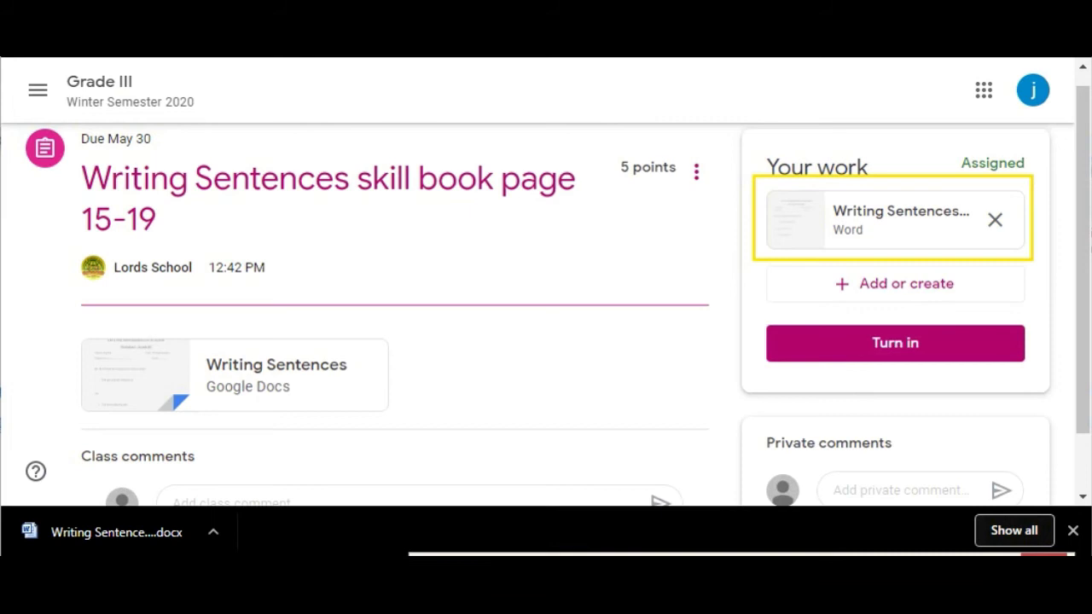
{"action": "left_click", "coordinate": [888, 351]}
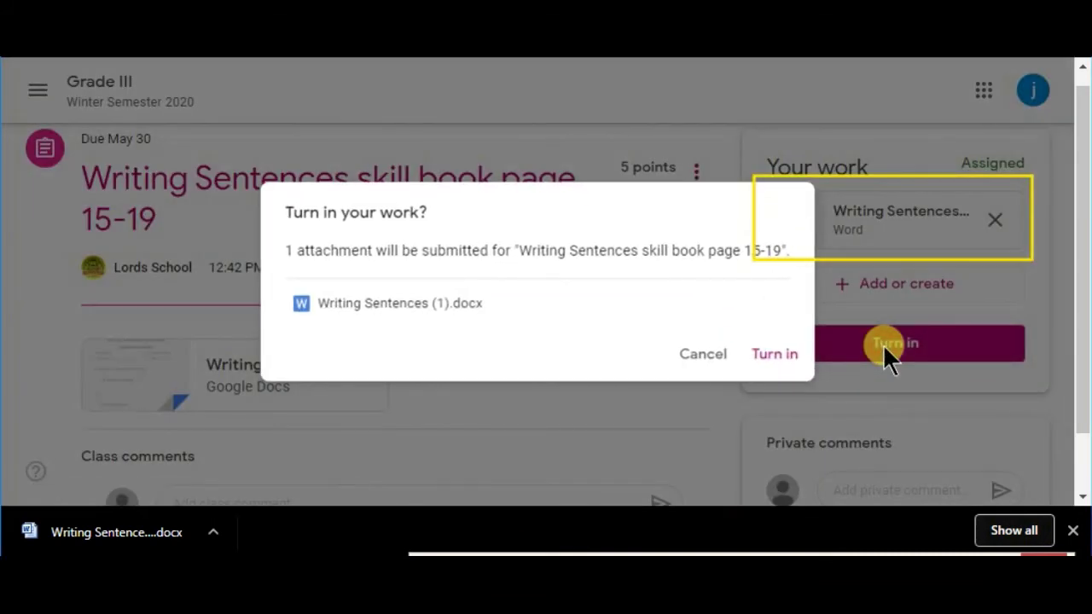
{"action": "left_click", "coordinate": [772, 356]}
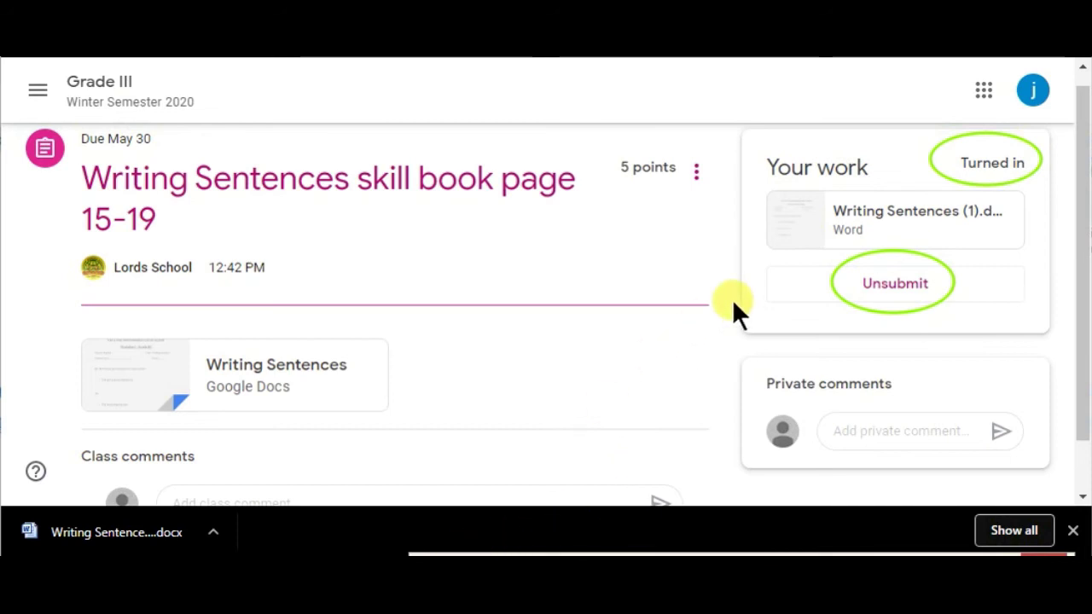
{"action": "mouse_move", "coordinate": [831, 263]}
{"action": "left_mouse_down"}
{"action": "mouse_move", "coordinate": [539, 218]}
{"action": "mouse_move", "coordinate": [251, 137]}
{"action": "mouse_move", "coordinate": [158, 144]}
{"action": "left_mouse_up"}
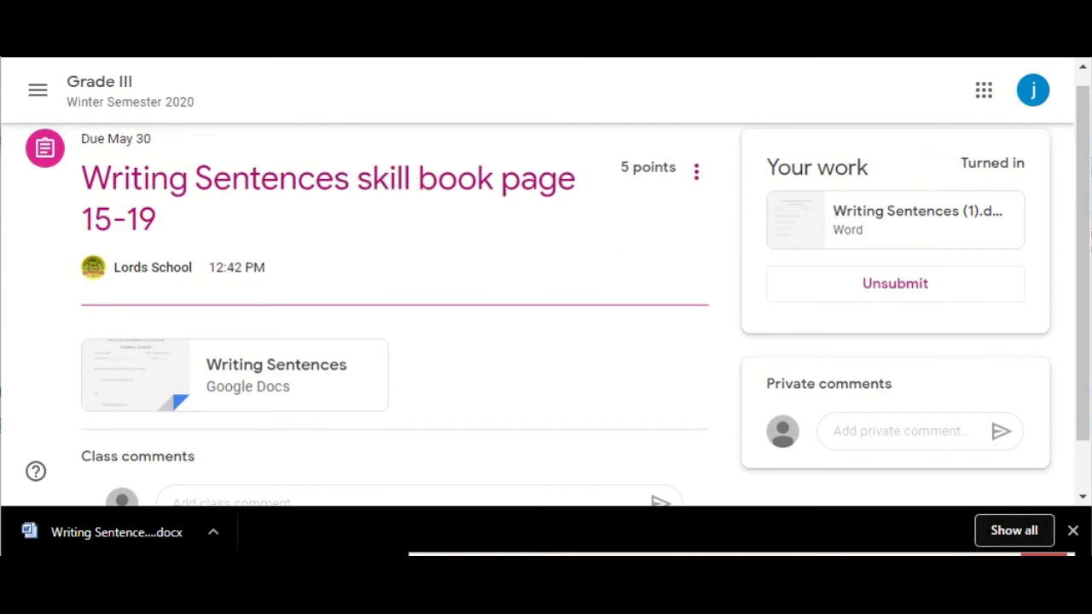
Step: Return to the Grade III class and check the Writing Sentences assignment's status on its Classwork page
{"action": "left_click", "coordinate": [36, 94]}
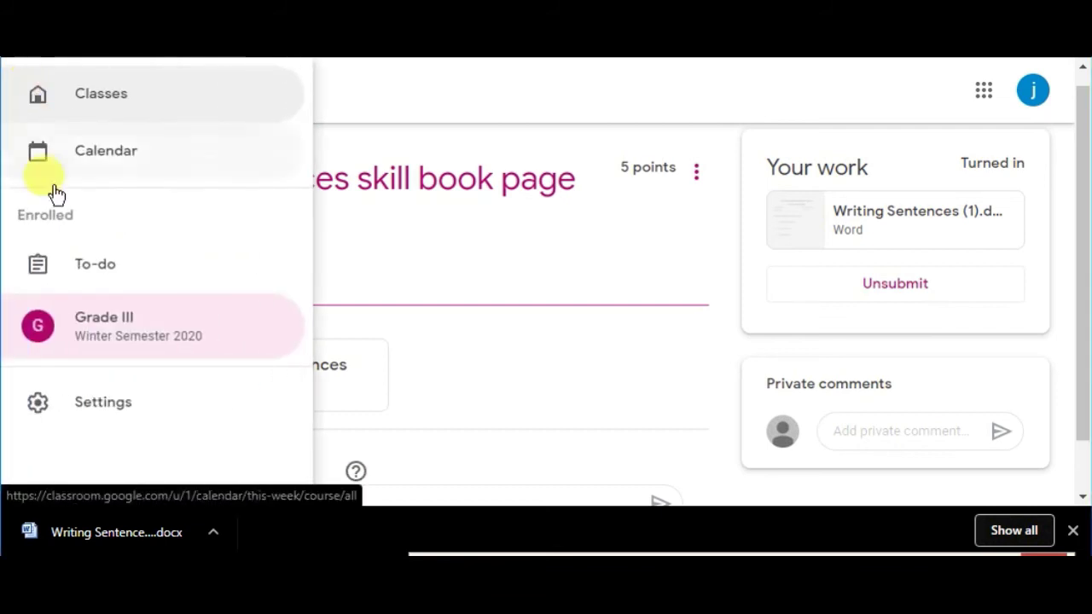
{"action": "left_click", "coordinate": [110, 332]}
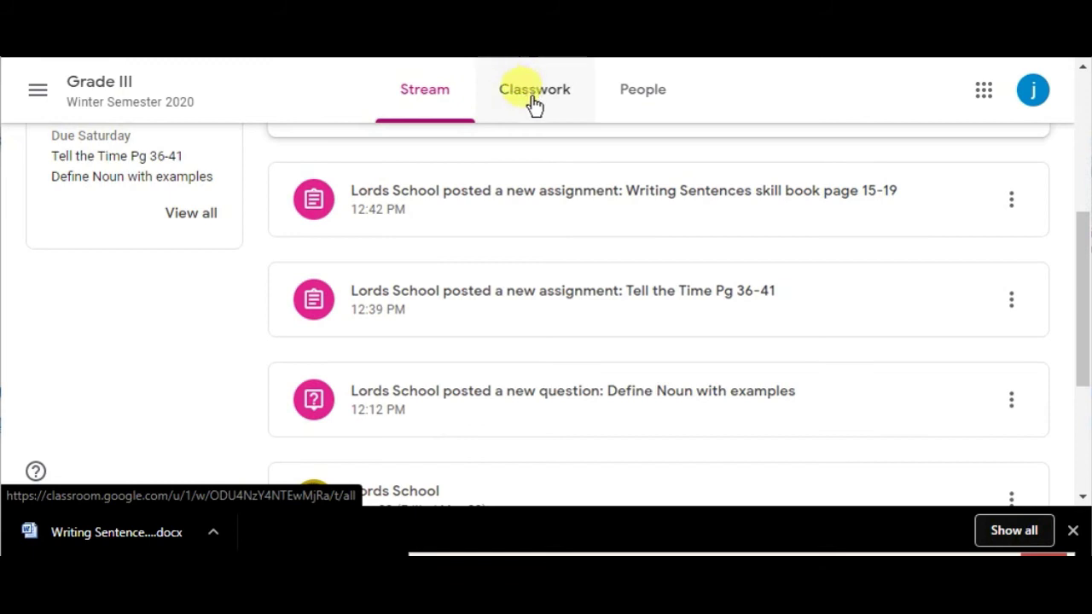
{"action": "left_click", "coordinate": [520, 100]}
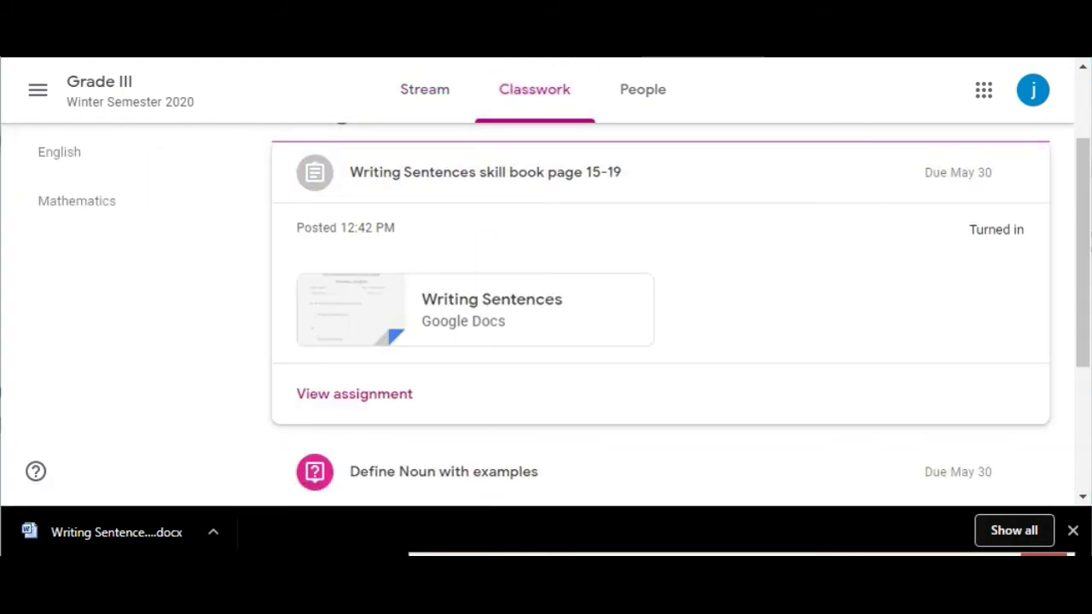
{"action": "mouse_move", "coordinate": [999, 190]}
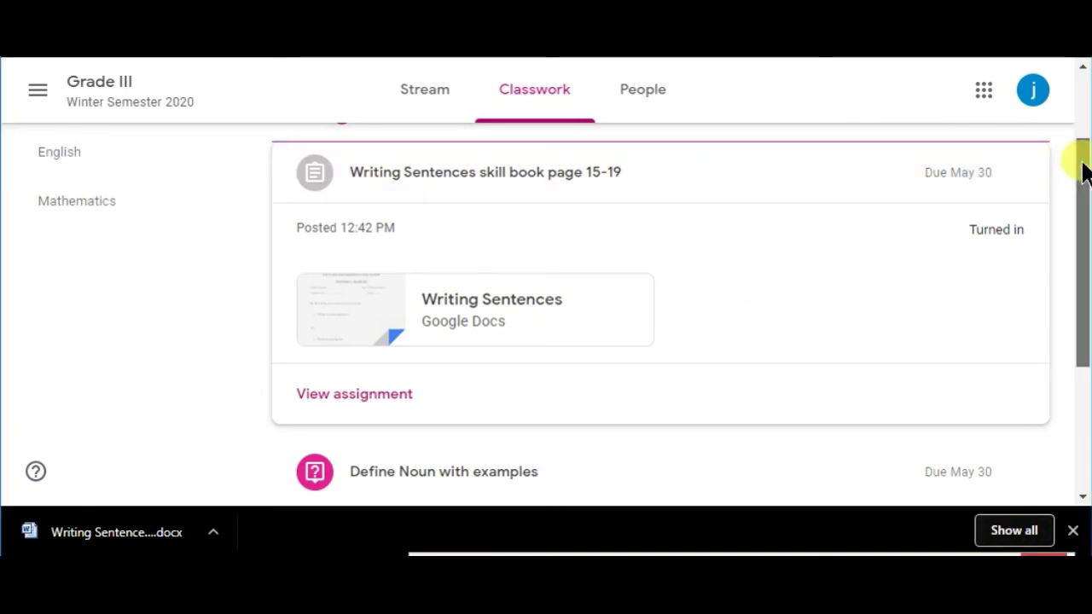
Step: Open the full view of the "Define Noun with examples" question on the Classwork page
{"action": "left_click_drag", "start_coordinate": [1082, 171], "coordinate": [1084, 290]}
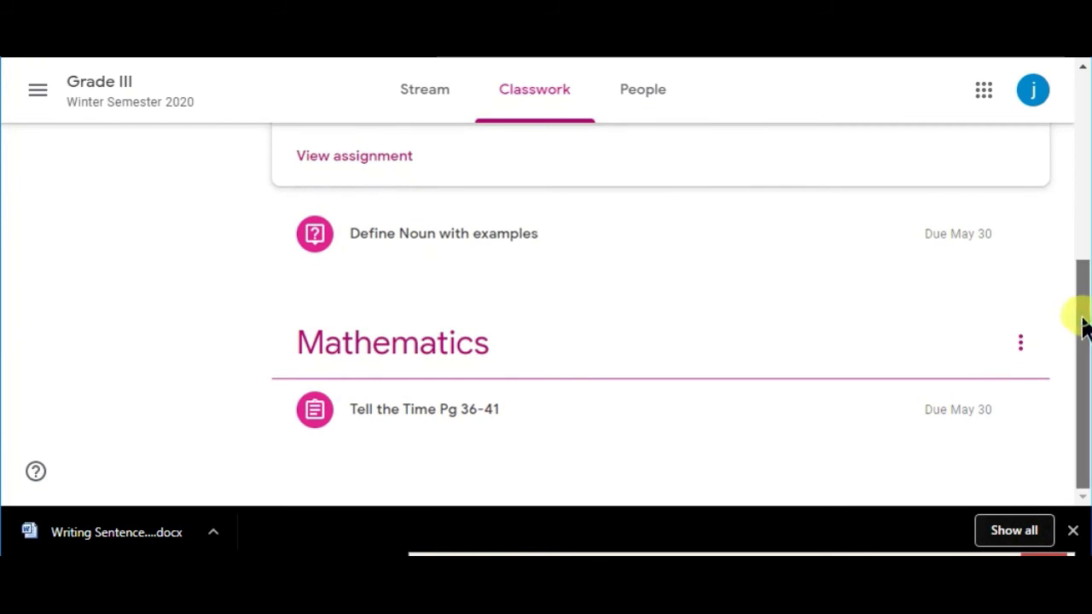
{"action": "left_click_drag", "start_coordinate": [1085, 321], "coordinate": [1080, 349]}
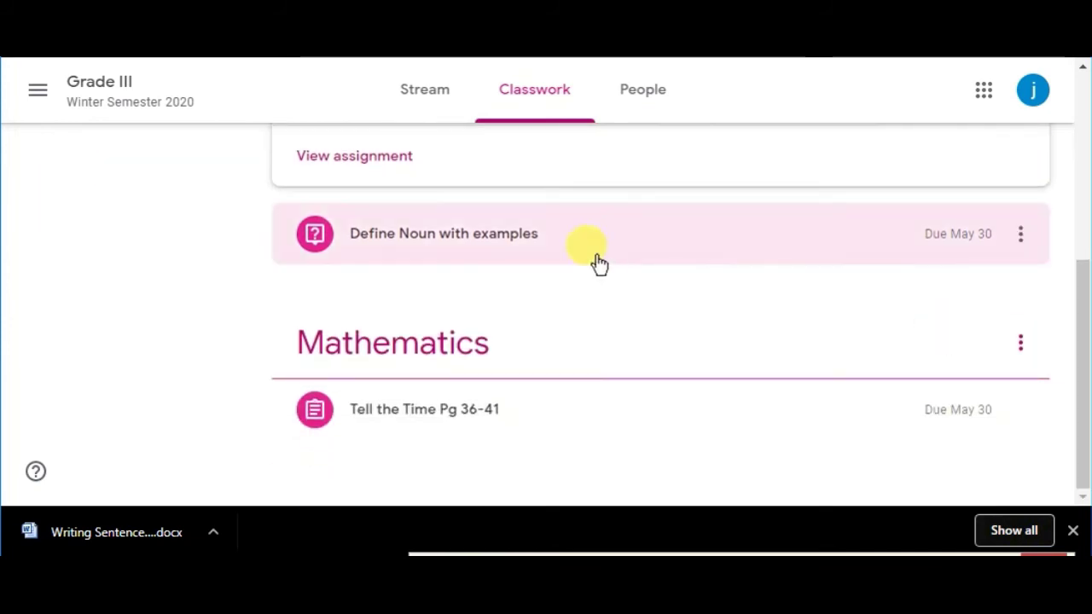
{"action": "left_click", "coordinate": [432, 242]}
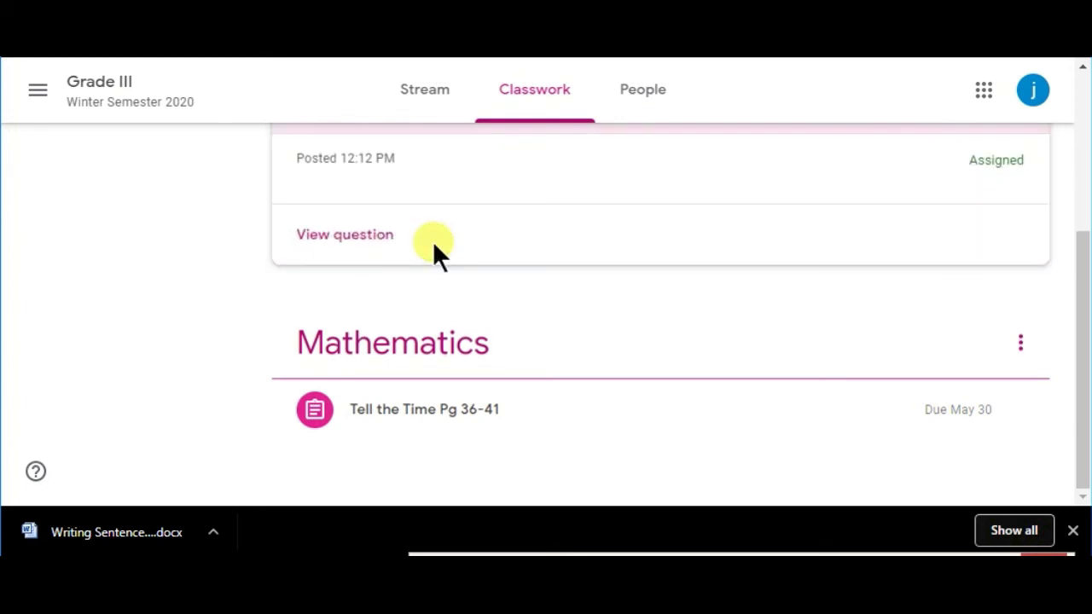
{"action": "left_click", "coordinate": [369, 243]}
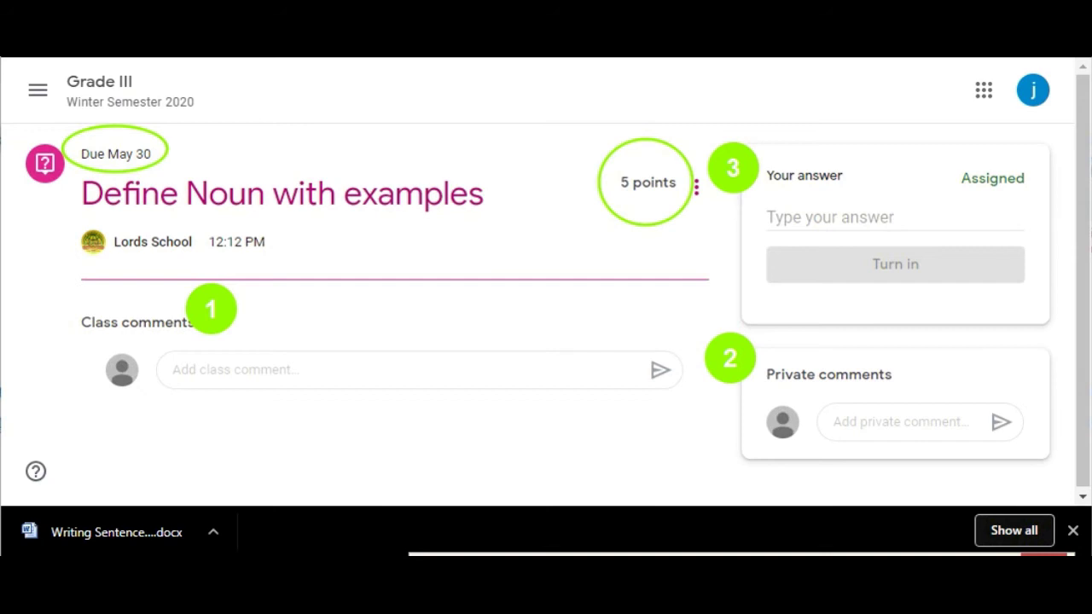
Step: Enter "Noun is the name of any person..." as the answer to the Define Noun with examples question
{"action": "left_click", "coordinate": [841, 219]}
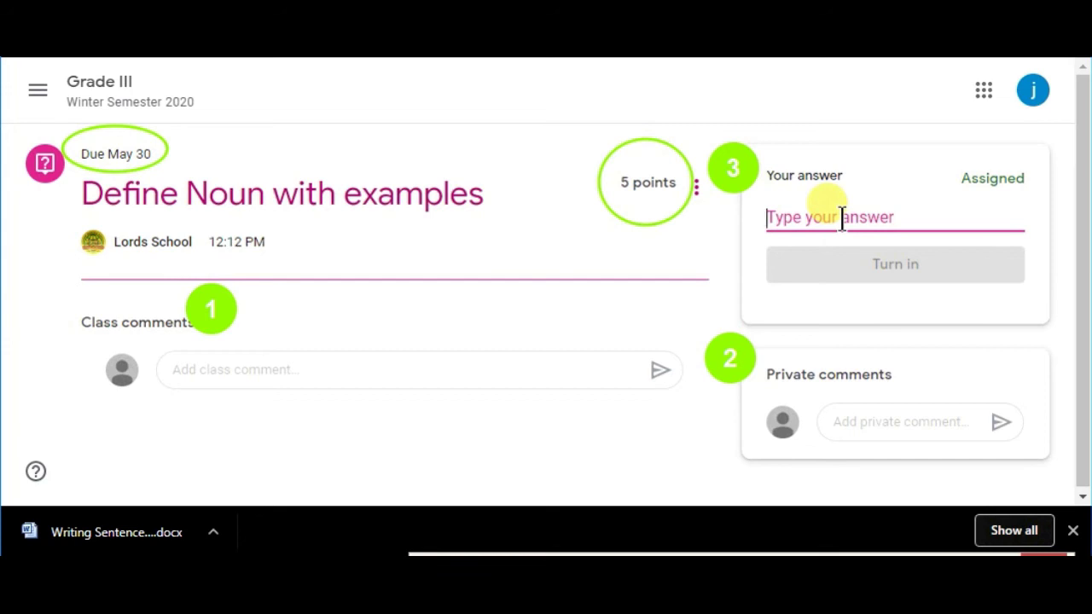
{"action": "type", "text": "Noun i"}
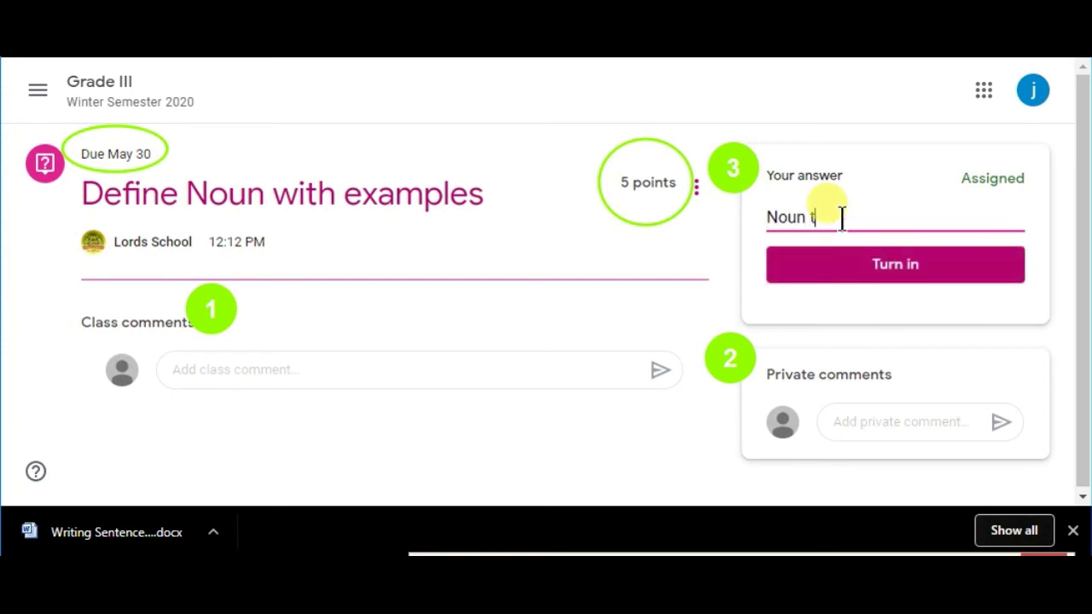
{"action": "type", "text": "s the name of ay"}
{"action": "key", "text": "BackSpace"}
{"action": "key", "text": "BackSpace"}
{"action": "type", "text": "ny per"}
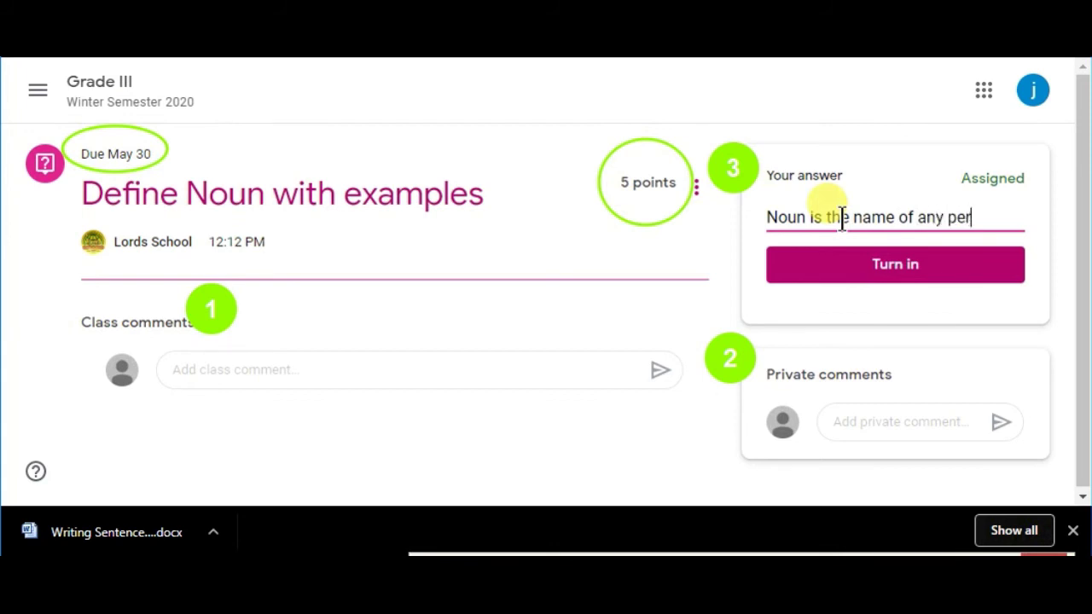
{"action": "type", "text": "son..."}
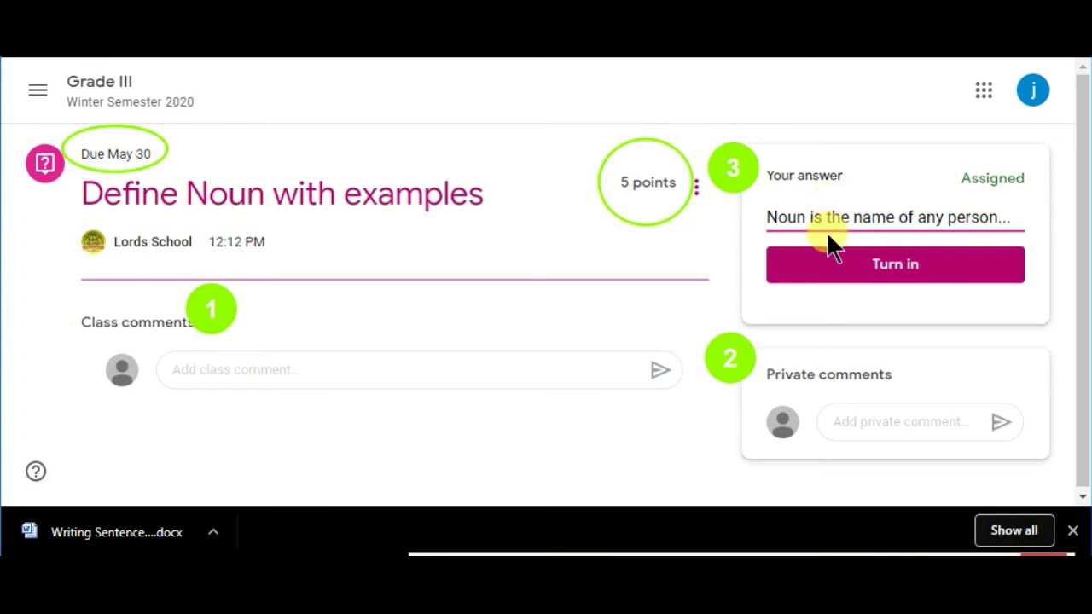
Step: Turn in the answer to the Define Noun with examples question and confirm the submission
{"action": "left_click", "coordinate": [868, 268]}
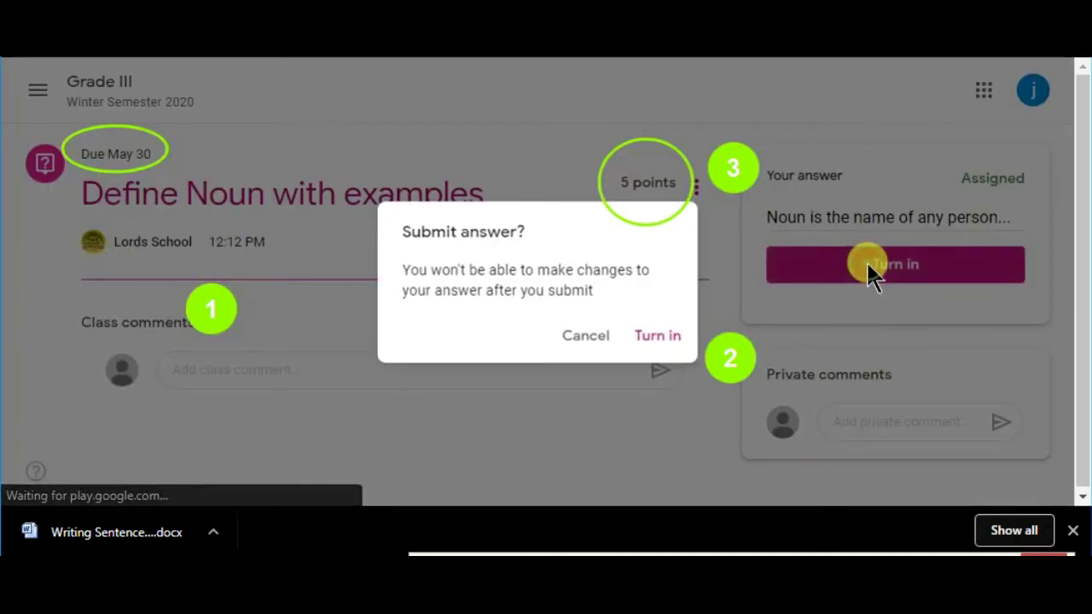
{"action": "left_click", "coordinate": [670, 344]}
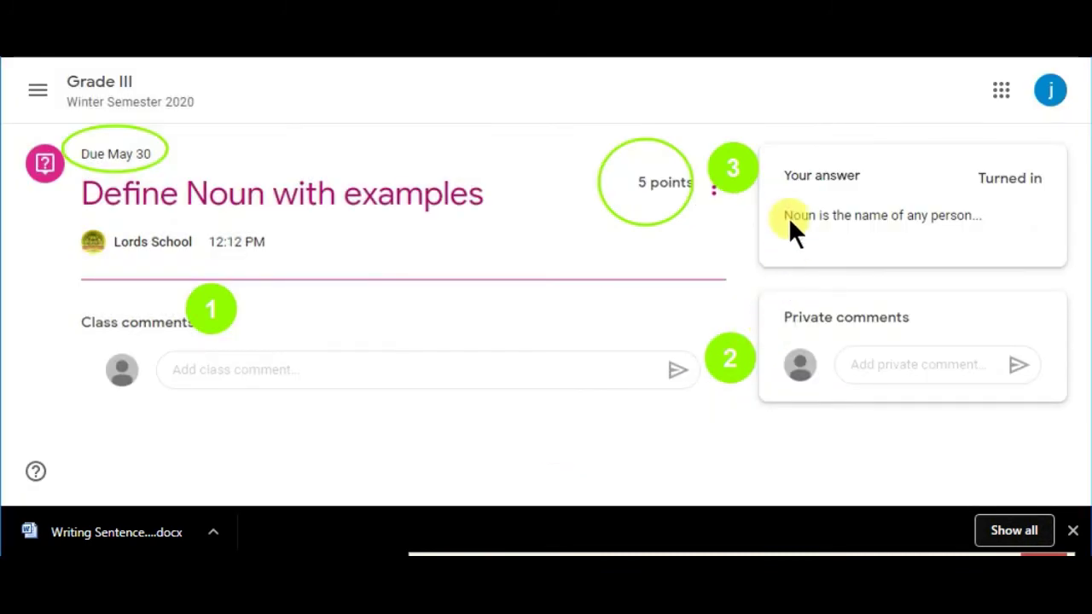
{"action": "mouse_move", "coordinate": [755, 190]}
{"action": "left_mouse_down"}
{"action": "mouse_move", "coordinate": [963, 257]}
{"action": "mouse_move", "coordinate": [1067, 263]}
{"action": "left_mouse_up"}
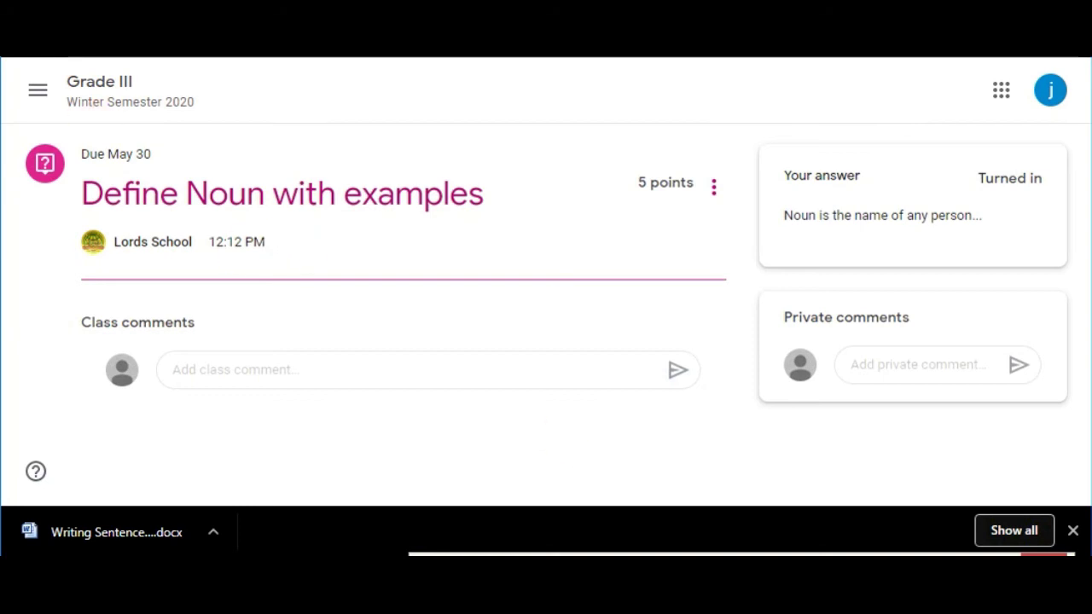
Step: Return to the Grade III class's Classwork page and open the Mathematics assignment "Tell the Time Pg 36-41"
{"action": "left_click", "coordinate": [33, 91]}
{"action": "left_click", "coordinate": [83, 337]}
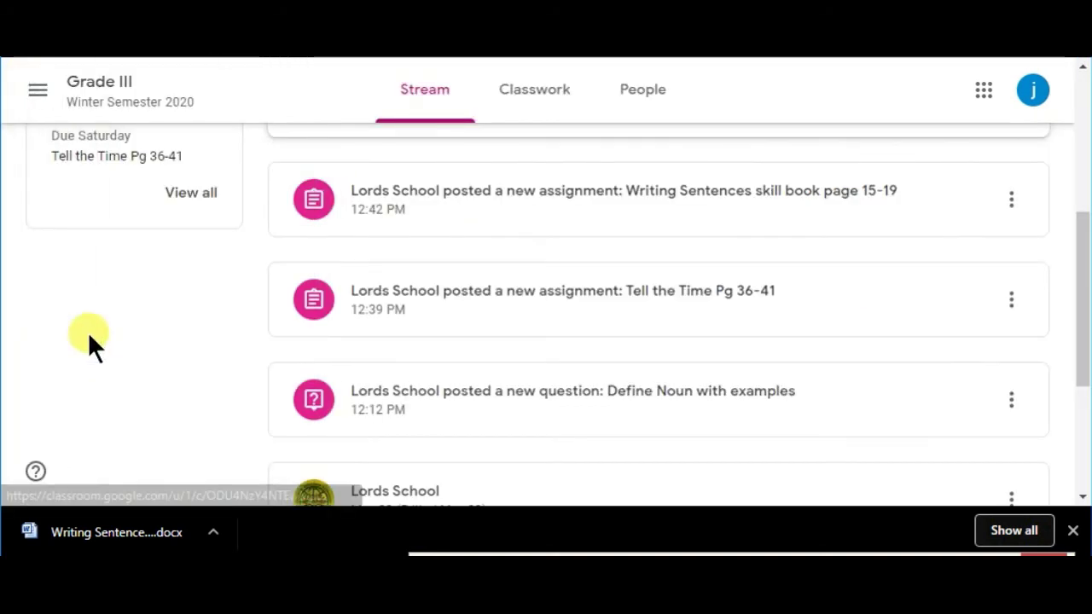
{"action": "left_click", "coordinate": [538, 93]}
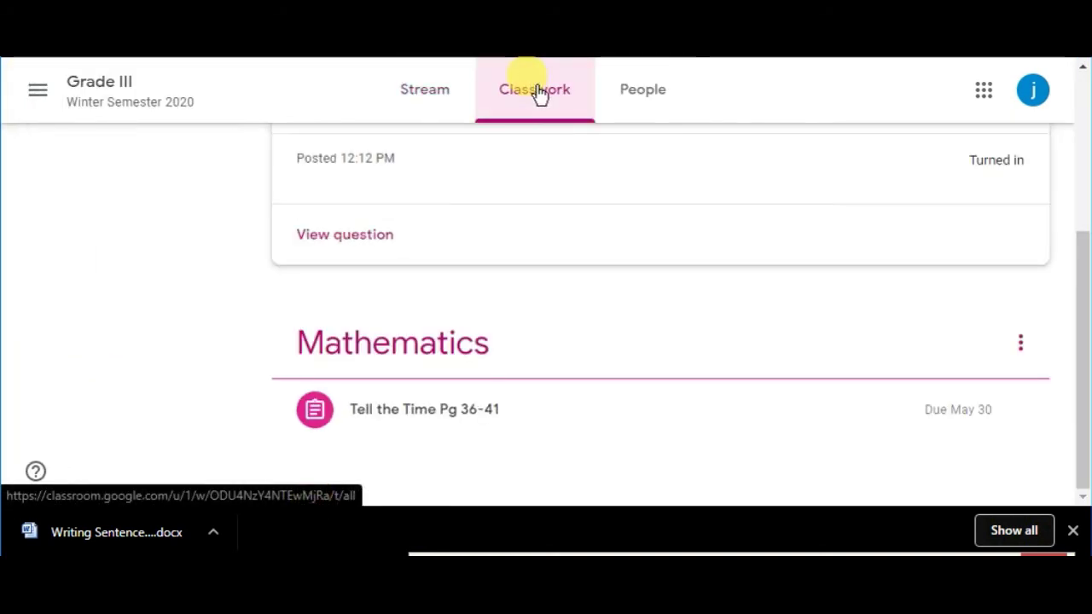
{"action": "left_click", "coordinate": [393, 411]}
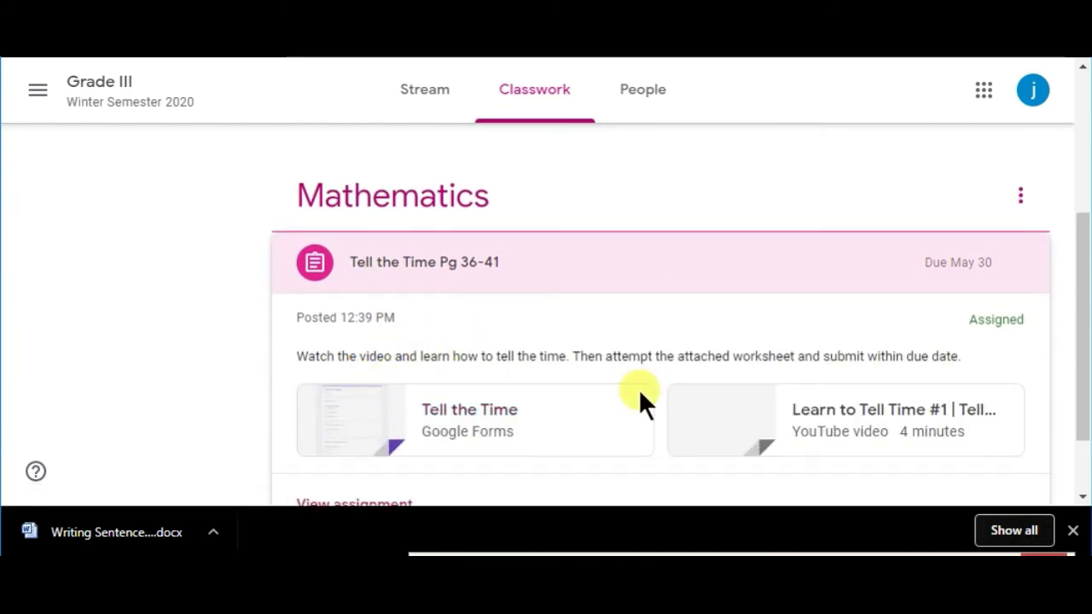
{"action": "left_click_drag", "start_coordinate": [1086, 276], "coordinate": [1080, 367]}
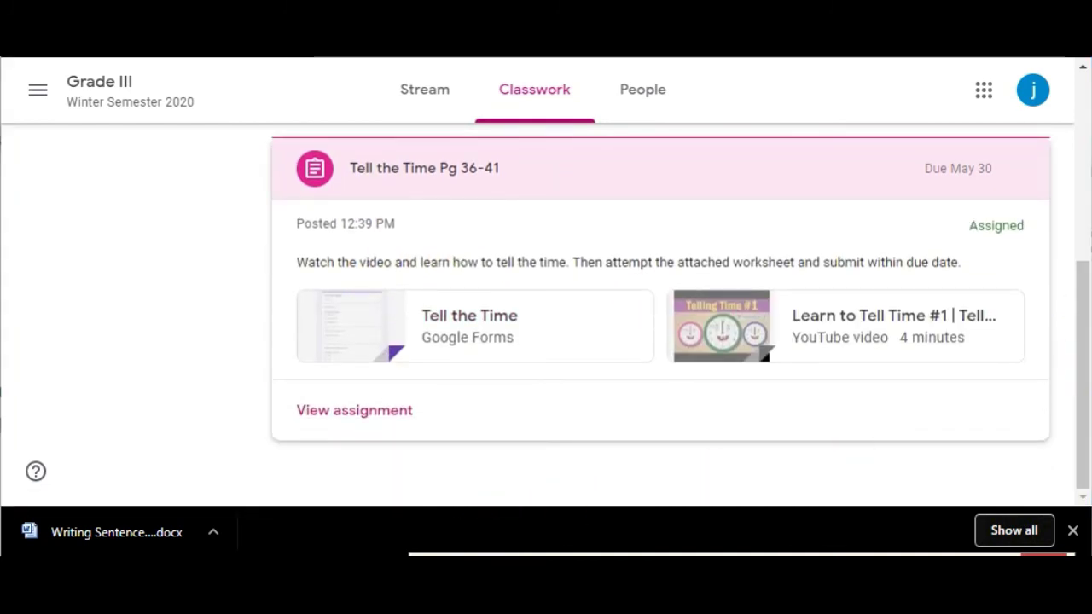
{"action": "mouse_move", "coordinate": [279, 231]}
{"action": "left_mouse_down"}
{"action": "mouse_move", "coordinate": [618, 303]}
{"action": "mouse_move", "coordinate": [865, 269]}
{"action": "mouse_move", "coordinate": [979, 278]}
{"action": "left_mouse_up"}
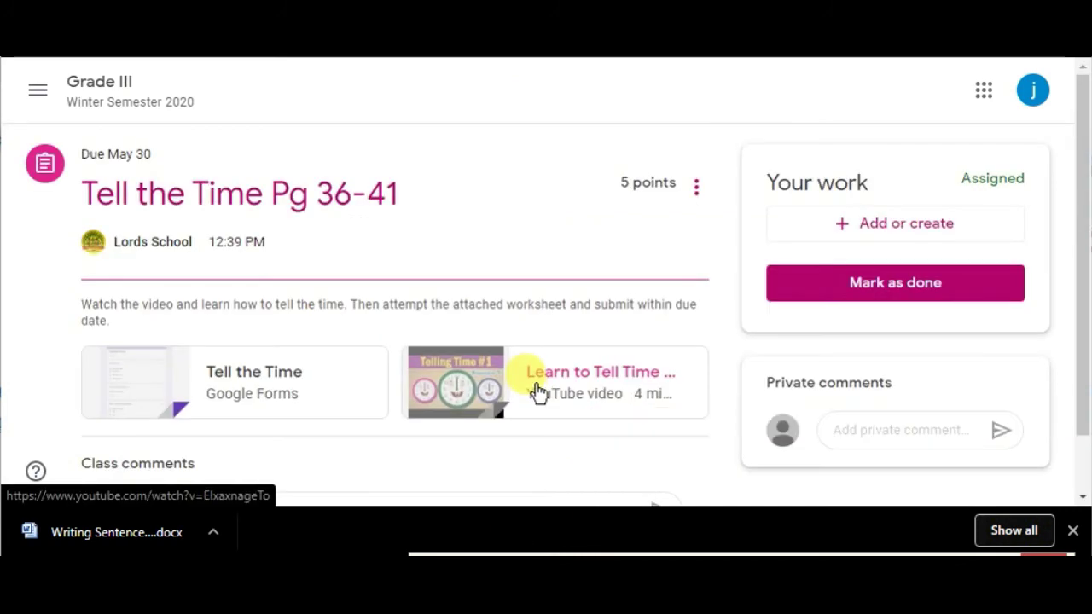
Step: Play part of the attached "Learn to Tell Time #1" video, pause it and close the player
{"action": "left_click", "coordinate": [537, 393]}
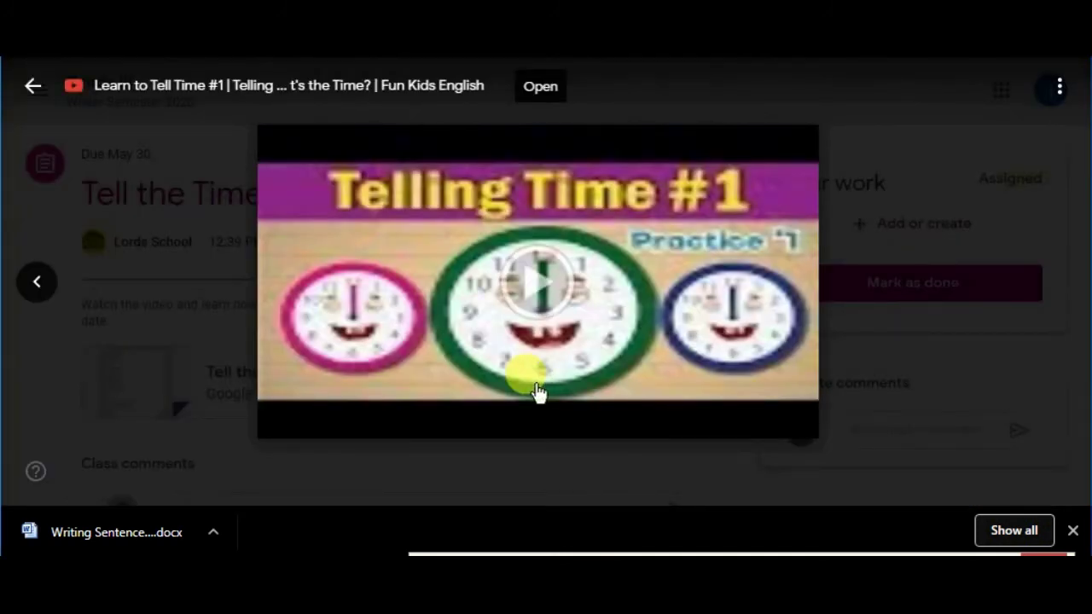
{"action": "left_click", "coordinate": [535, 283]}
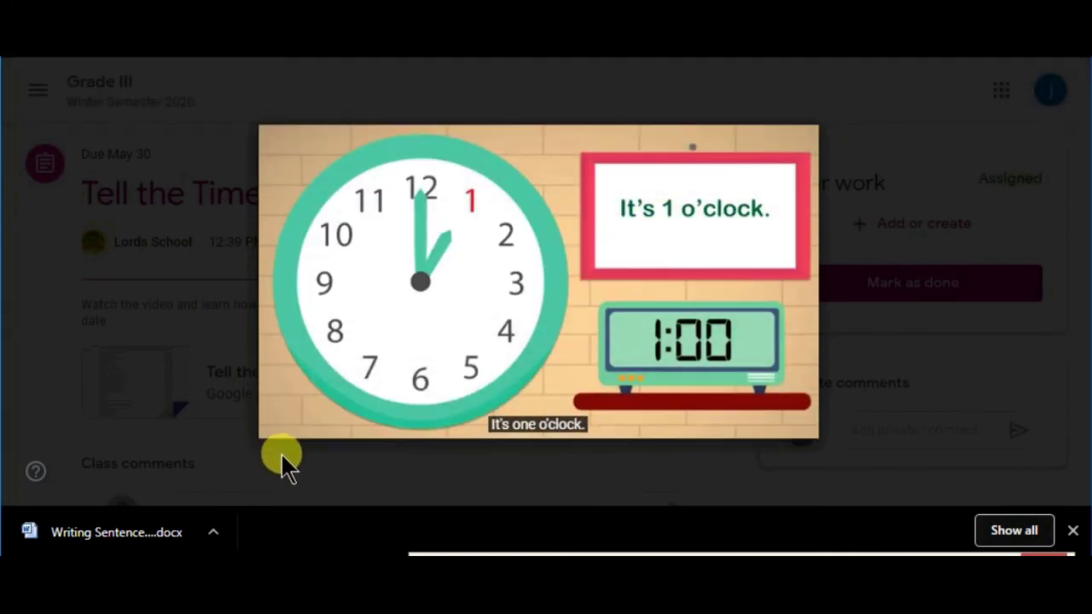
{"action": "mouse_move", "coordinate": [293, 437]}
{"action": "left_click", "coordinate": [295, 421]}
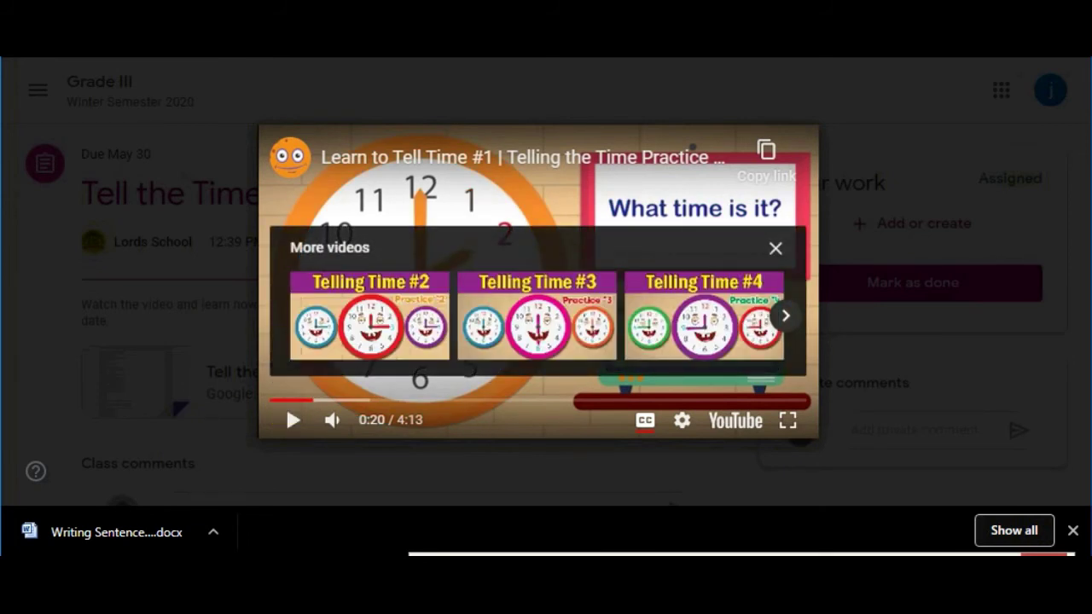
{"action": "left_click", "coordinate": [248, 258]}
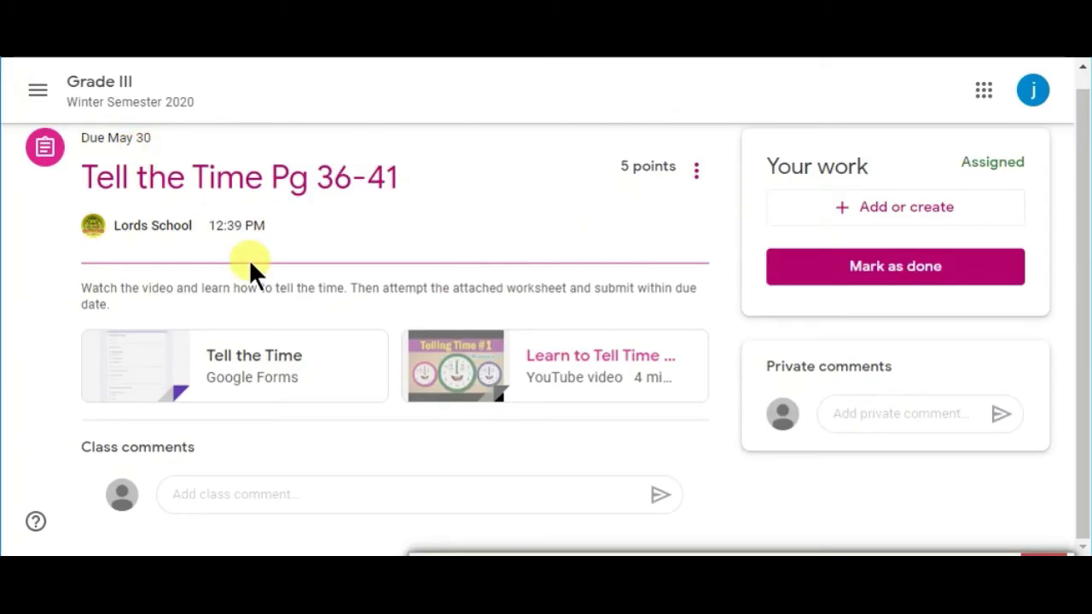
Step: Open the attached Tell the Time form and look through its questions and their points
{"action": "left_click", "coordinate": [229, 362]}
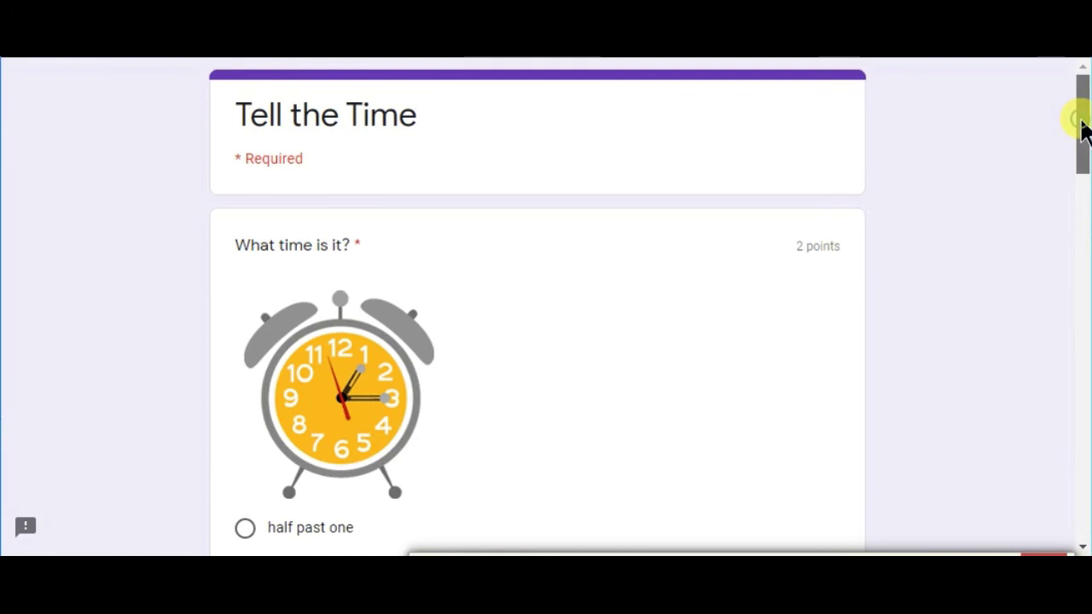
{"action": "left_click_drag", "start_coordinate": [1081, 128], "coordinate": [1056, 86]}
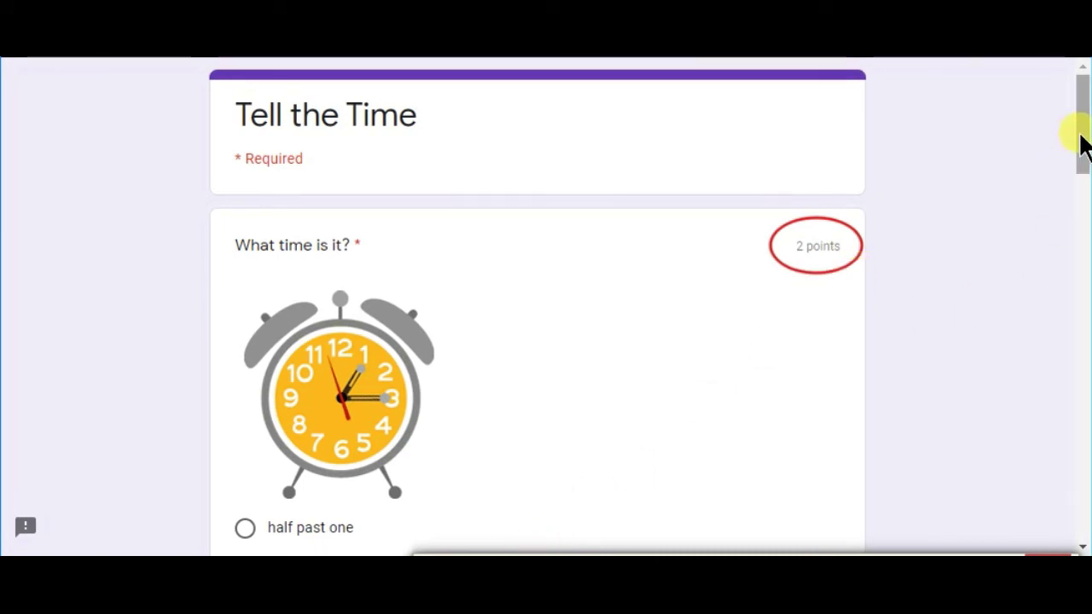
{"action": "left_click_drag", "start_coordinate": [1082, 146], "coordinate": [1087, 237]}
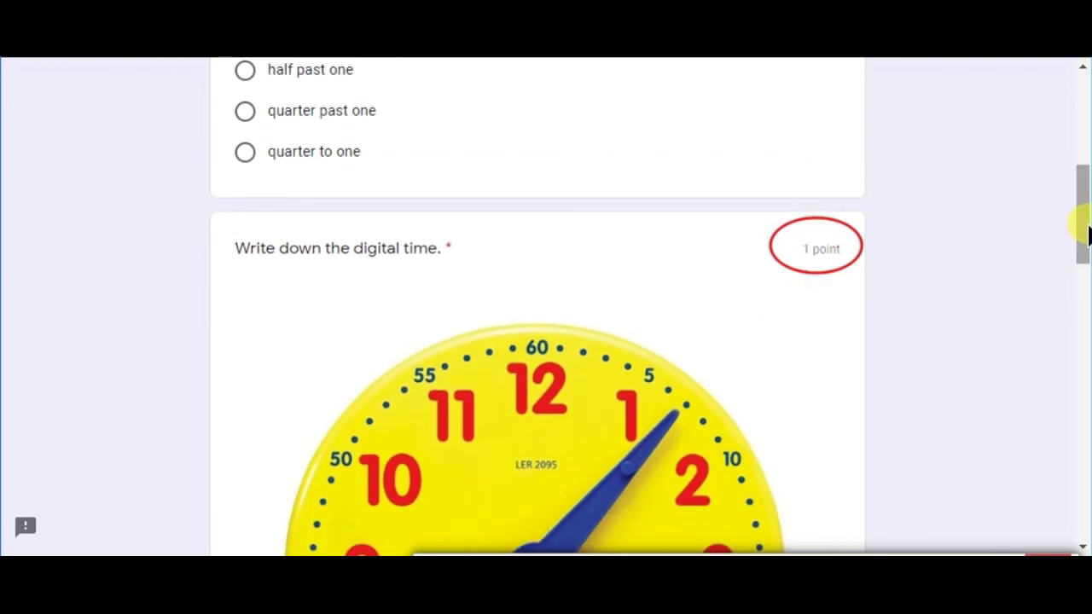
{"action": "left_click_drag", "start_coordinate": [1085, 236], "coordinate": [1084, 379]}
{"action": "scroll", "coordinate": [537, 307], "scroll_direction": "up", "scroll_amount": 1}
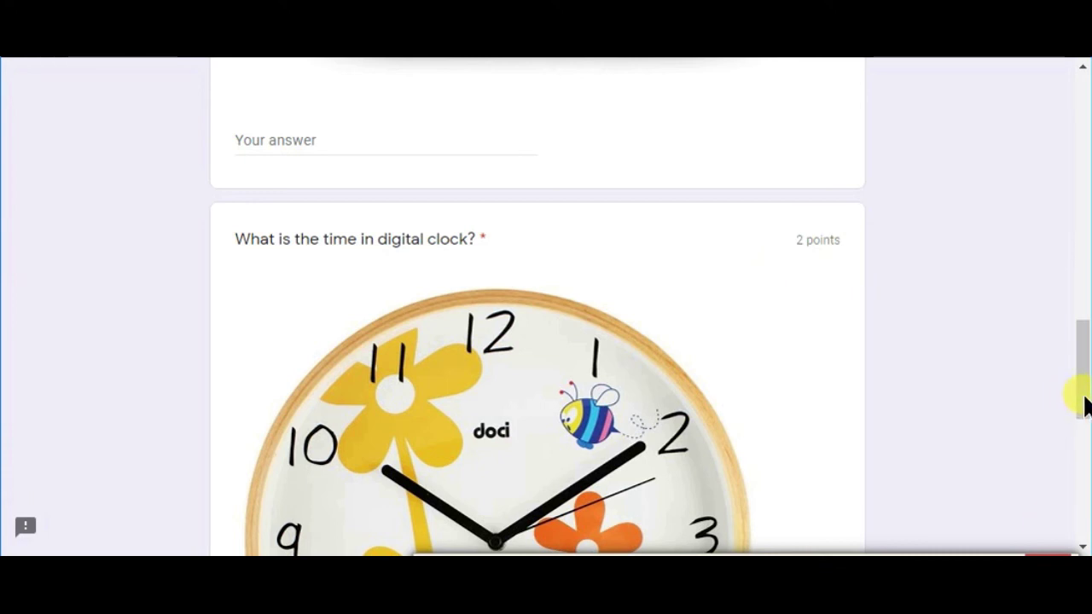
Step: Answer the form's first question, "What time is it?", with "quarter past one"
{"action": "left_click_drag", "start_coordinate": [1084, 400], "coordinate": [1081, 217]}
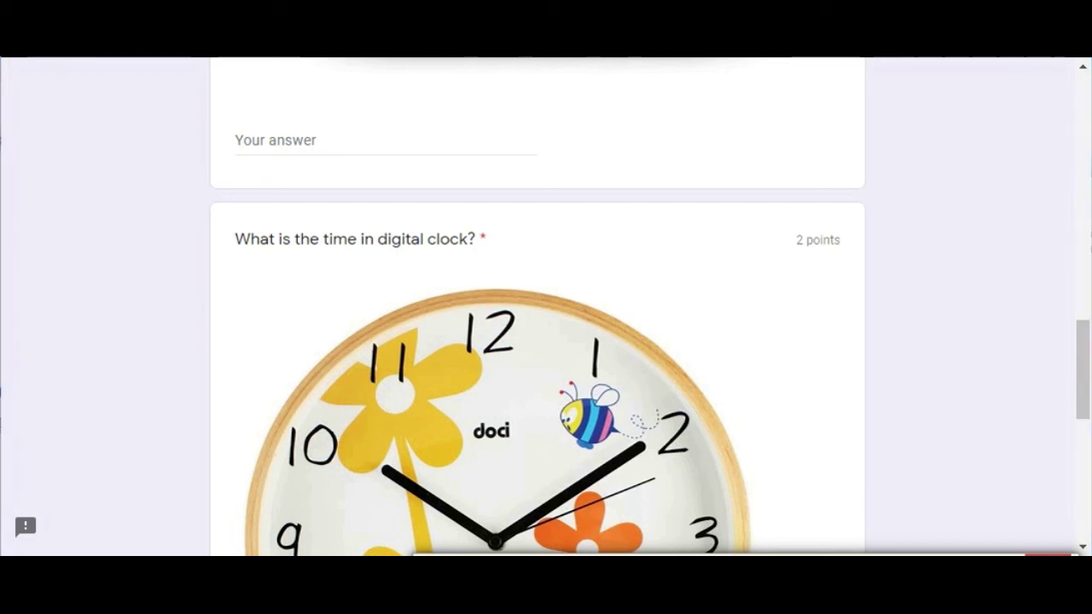
{"action": "left_click_drag", "start_coordinate": [1083, 365], "coordinate": [1084, 151]}
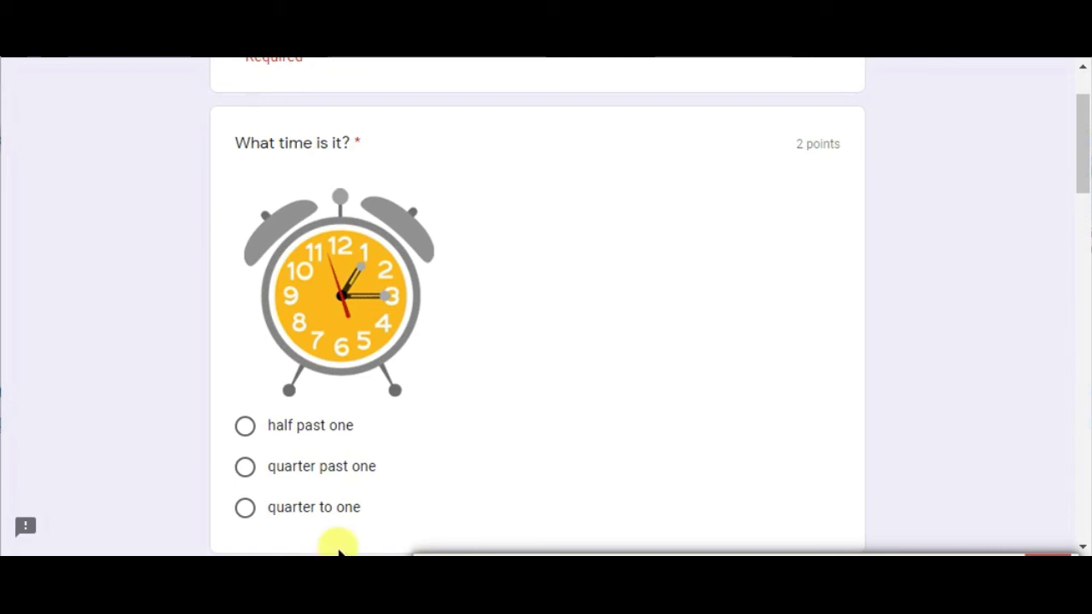
{"action": "left_click", "coordinate": [269, 466]}
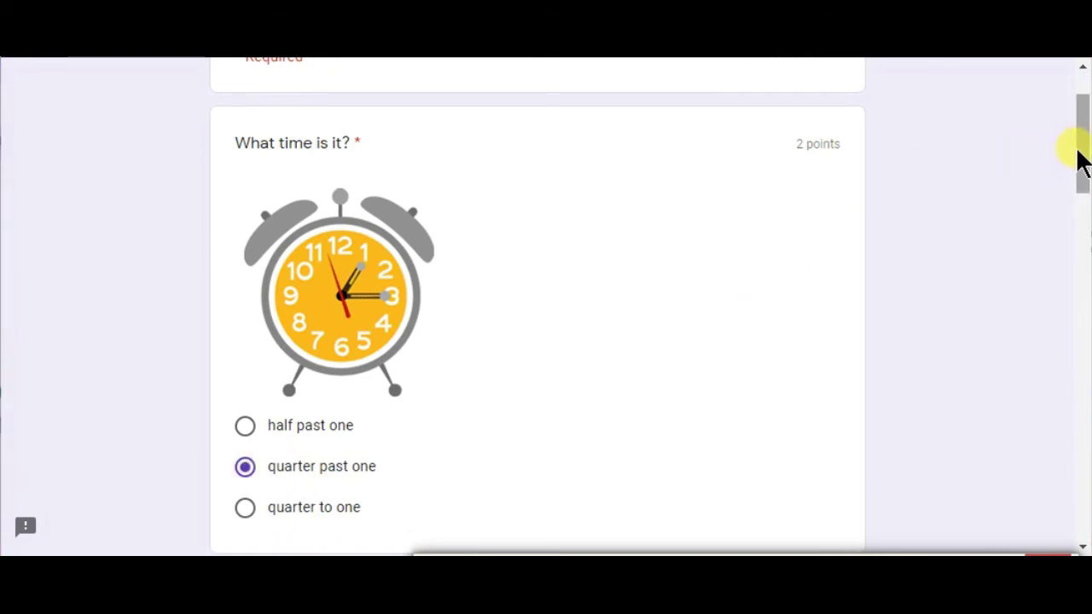
Step: Answer the "Write down the digital time." question with 04:07
{"action": "left_click_drag", "start_coordinate": [1081, 157], "coordinate": [1085, 261]}
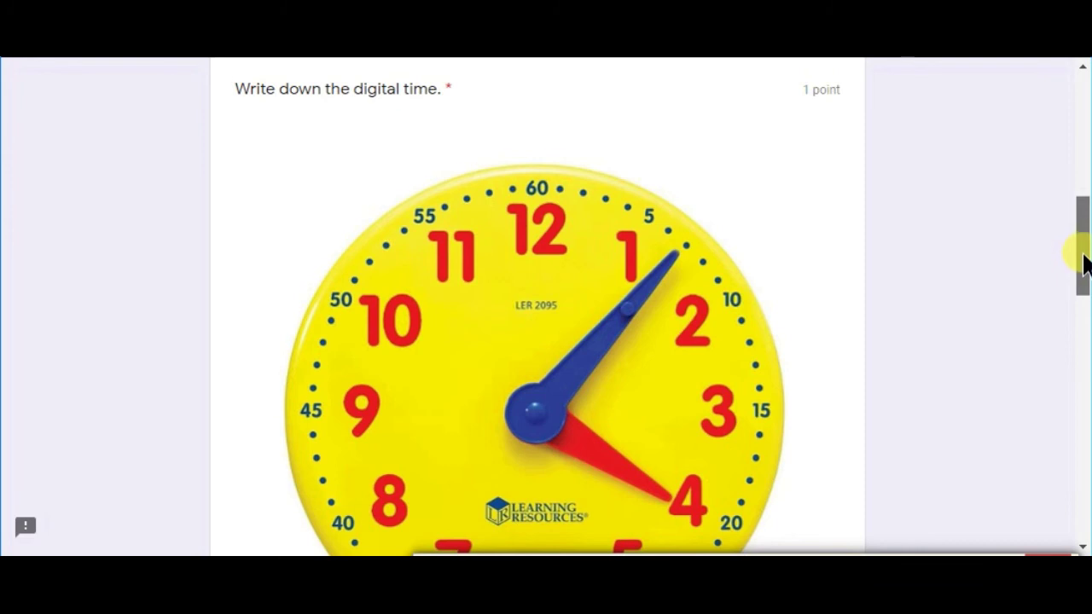
{"action": "left_click_drag", "start_coordinate": [1086, 260], "coordinate": [1085, 345]}
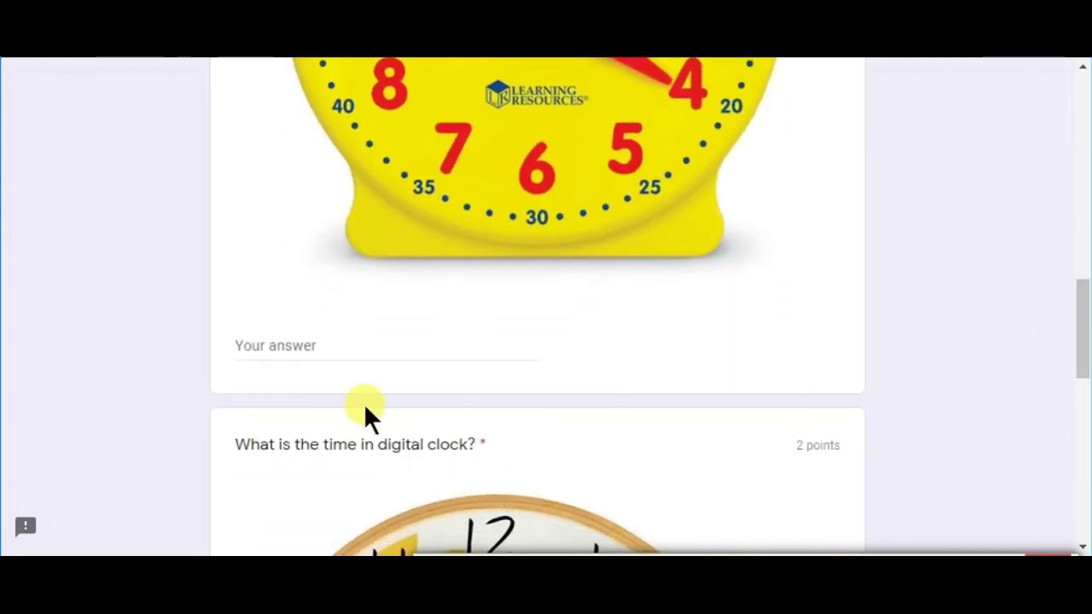
{"action": "left_click", "coordinate": [314, 346]}
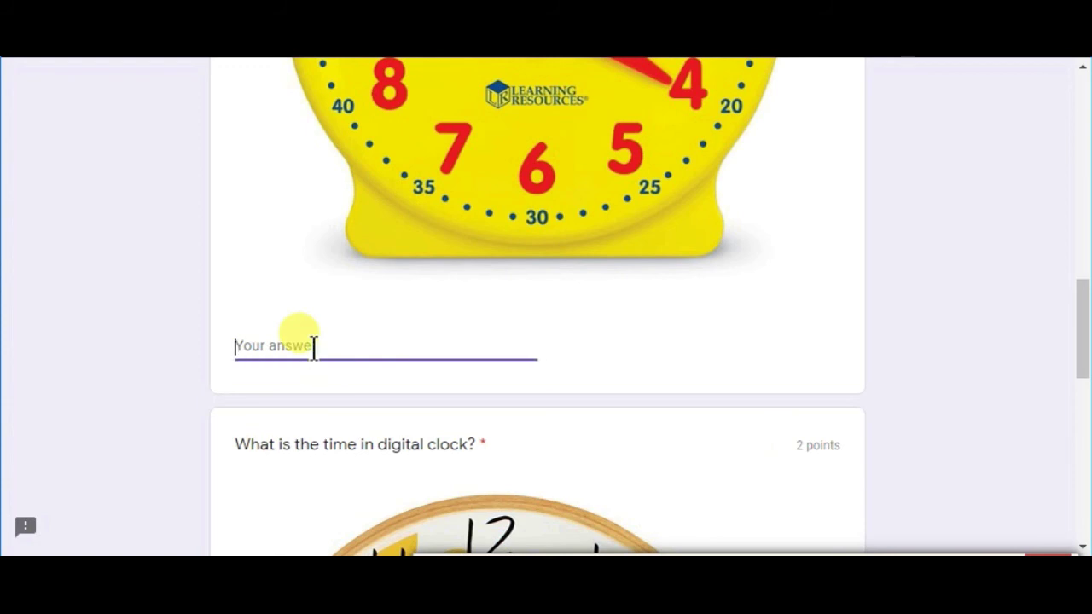
{"action": "type", "text": ":"}
{"action": "type", "text": "04"}
{"action": "type", "text": "07"}
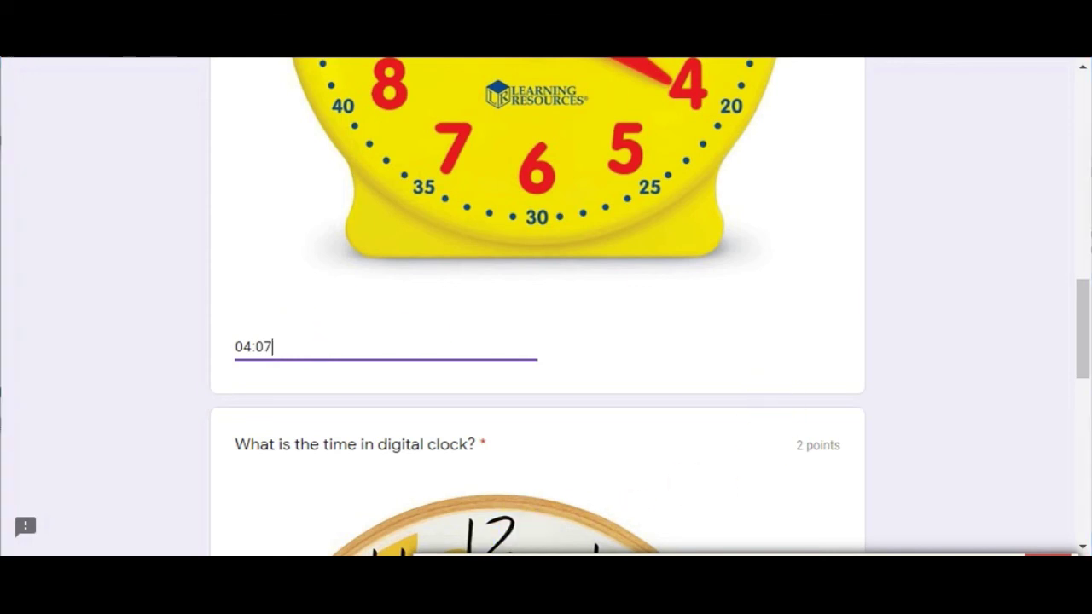
Step: Answer "What is the time in digital clock?" with 10:10 and submit the Tell the Time form
{"action": "left_click_drag", "start_coordinate": [1084, 316], "coordinate": [1085, 382]}
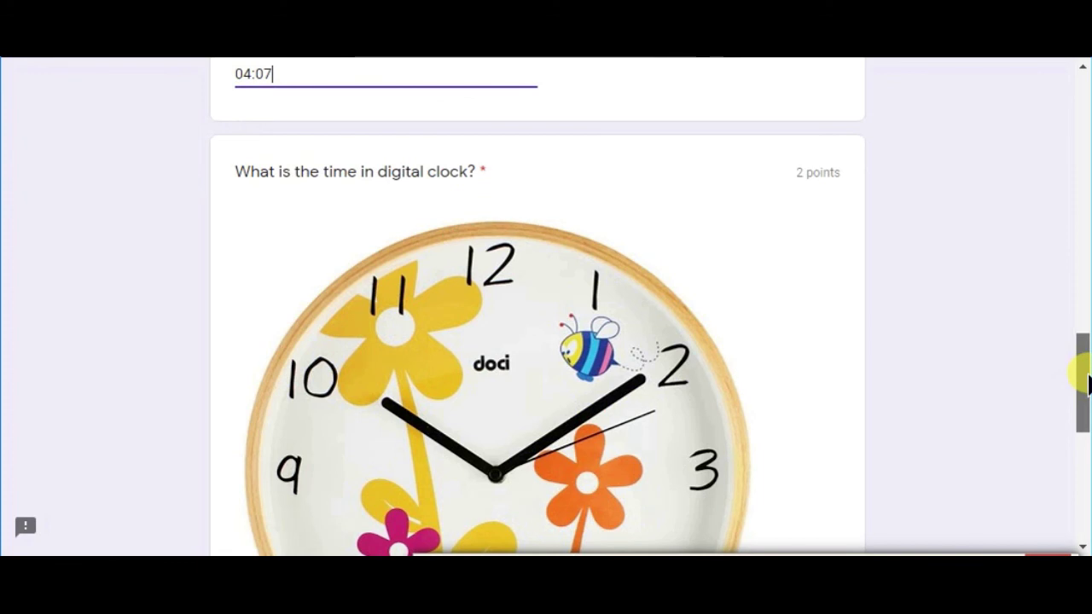
{"action": "left_click_drag", "start_coordinate": [1085, 382], "coordinate": [1083, 439]}
{"action": "left_click", "coordinate": [250, 500]}
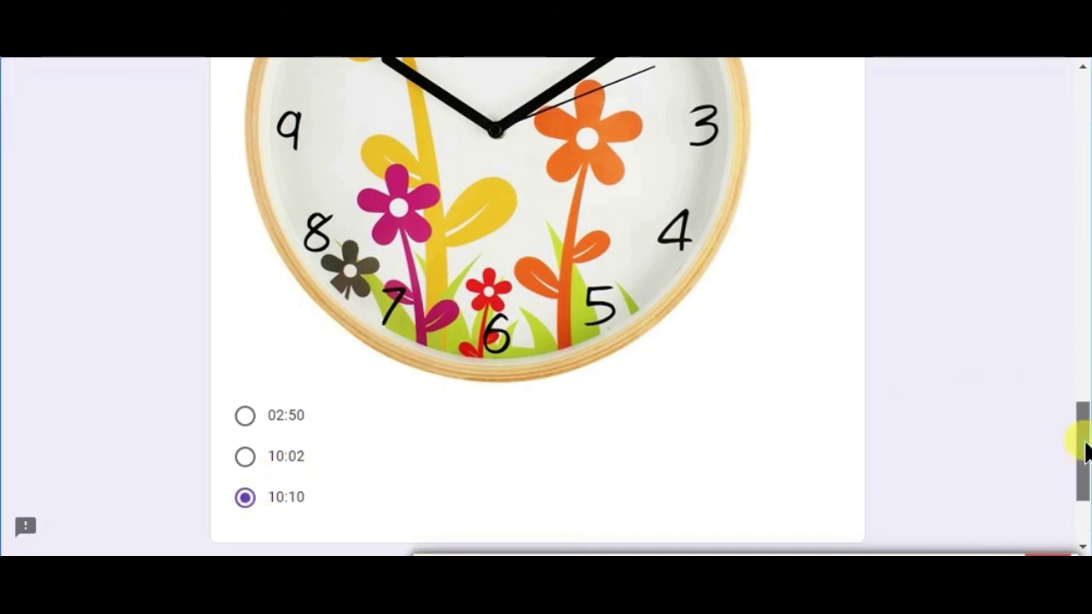
{"action": "left_click_drag", "start_coordinate": [1084, 446], "coordinate": [1082, 483]}
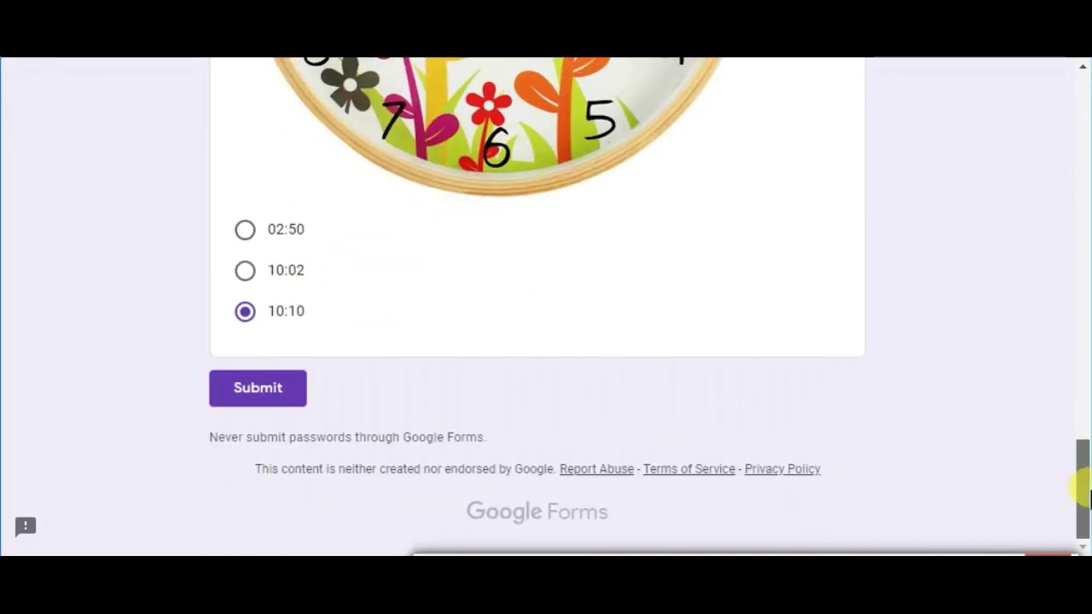
{"action": "left_click", "coordinate": [245, 390]}
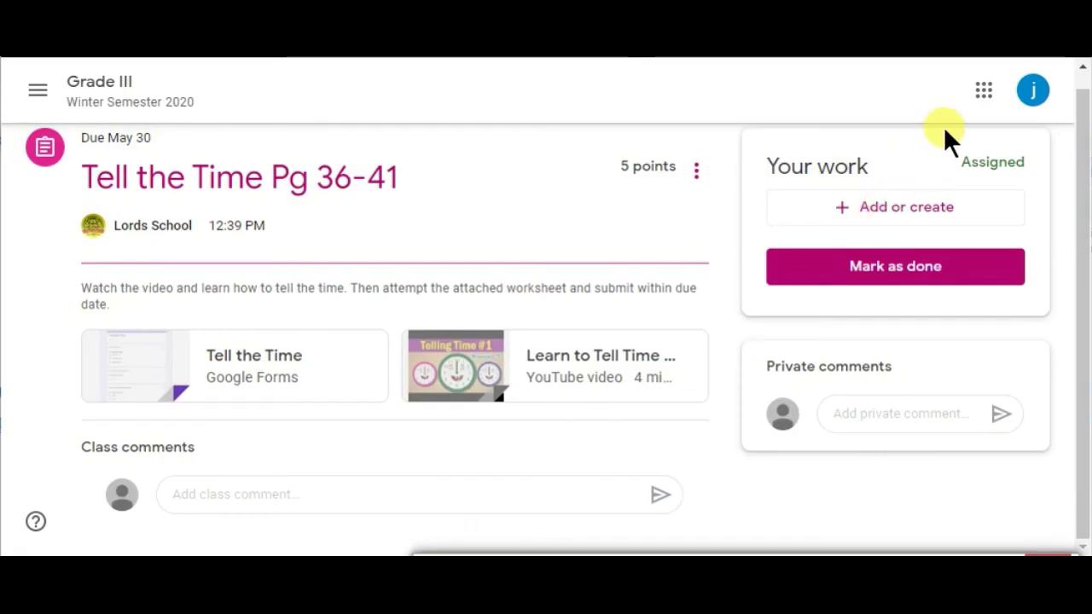
Step: Mark the Tell the Time Pg 36-41 assignment as done without attaching work and check its submission status
{"action": "left_click_drag", "start_coordinate": [944, 126], "coordinate": [1040, 180]}
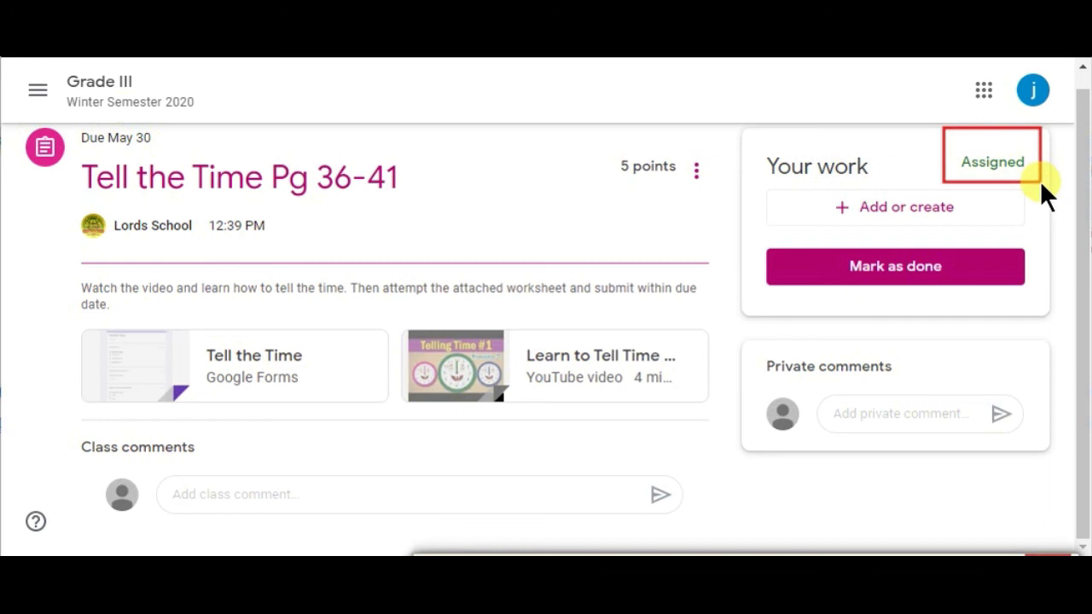
{"action": "left_click", "coordinate": [887, 272]}
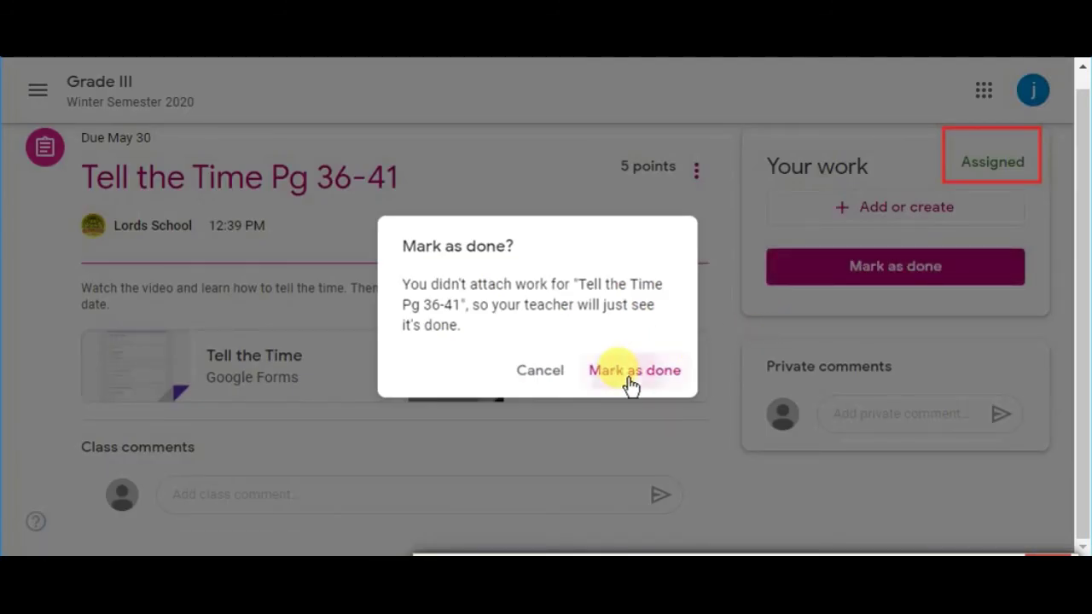
{"action": "left_click", "coordinate": [626, 377]}
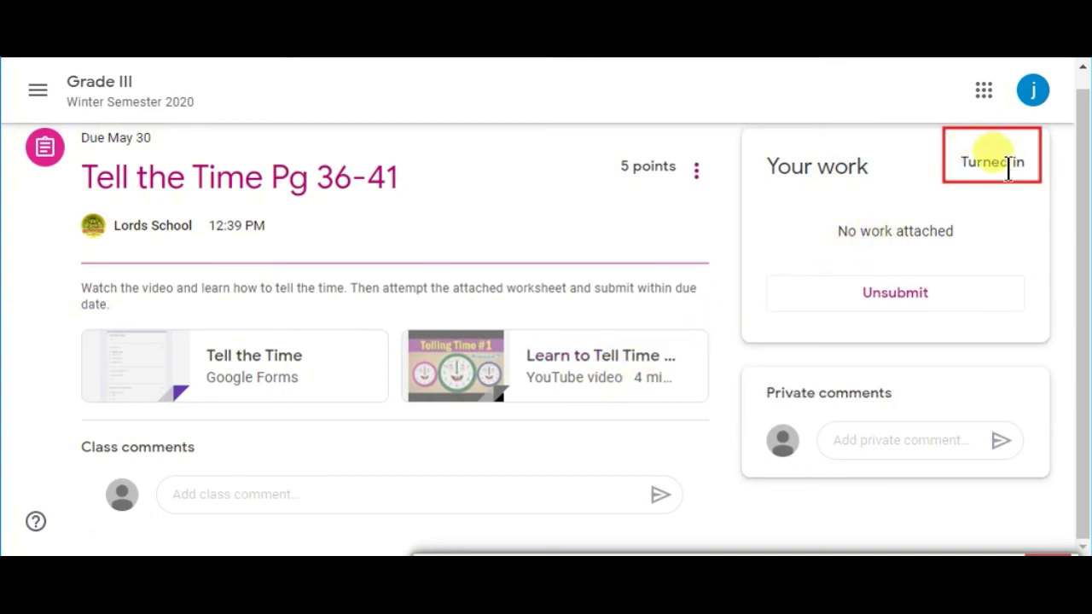
{"action": "left_click_drag", "start_coordinate": [961, 165], "coordinate": [1035, 174]}
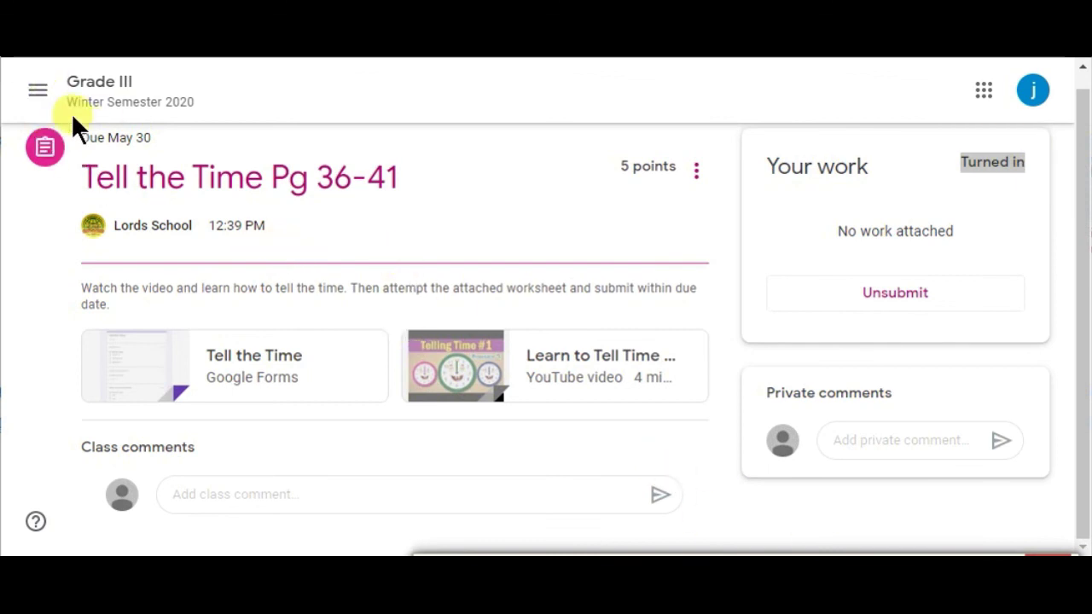
Step: Return to the Grade III class stream and check the Upcoming section for work due soon
{"action": "left_click", "coordinate": [37, 91]}
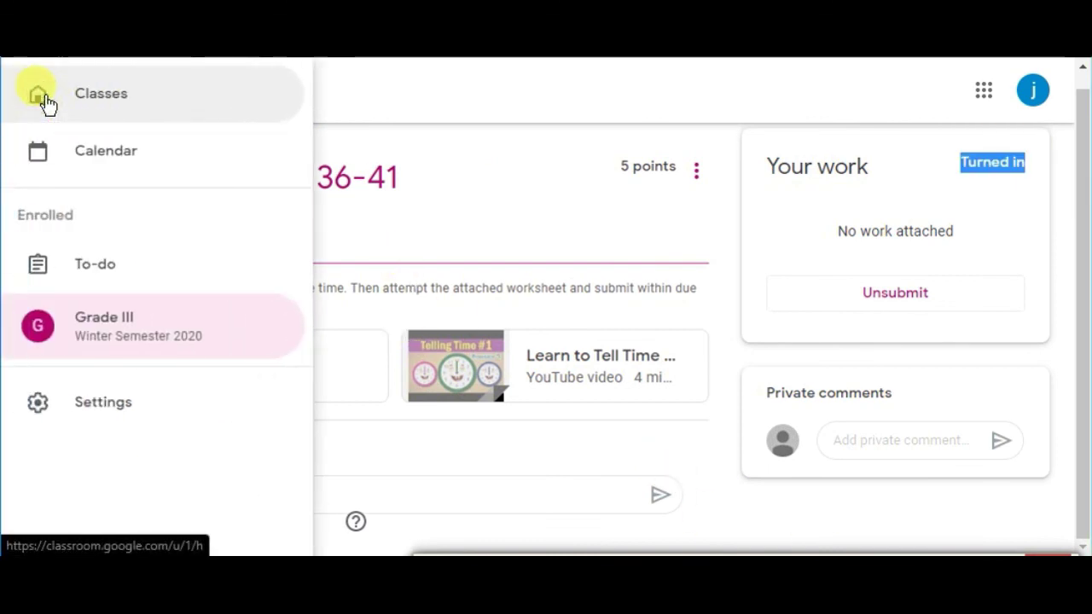
{"action": "left_click", "coordinate": [92, 338]}
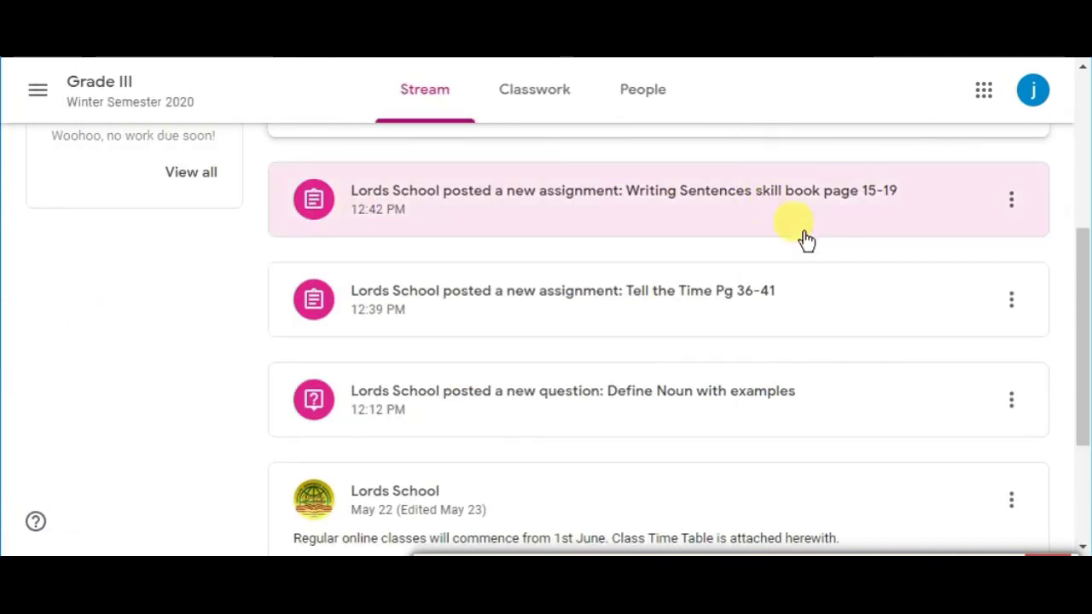
{"action": "left_click_drag", "start_coordinate": [1080, 310], "coordinate": [1073, 236]}
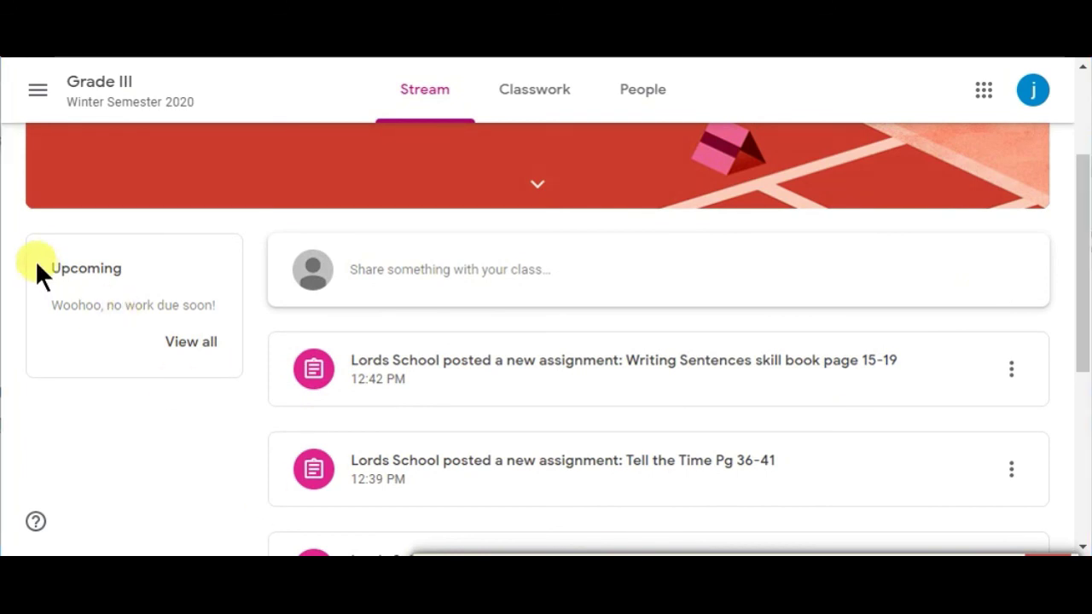
{"action": "left_click_drag", "start_coordinate": [30, 236], "coordinate": [236, 364]}
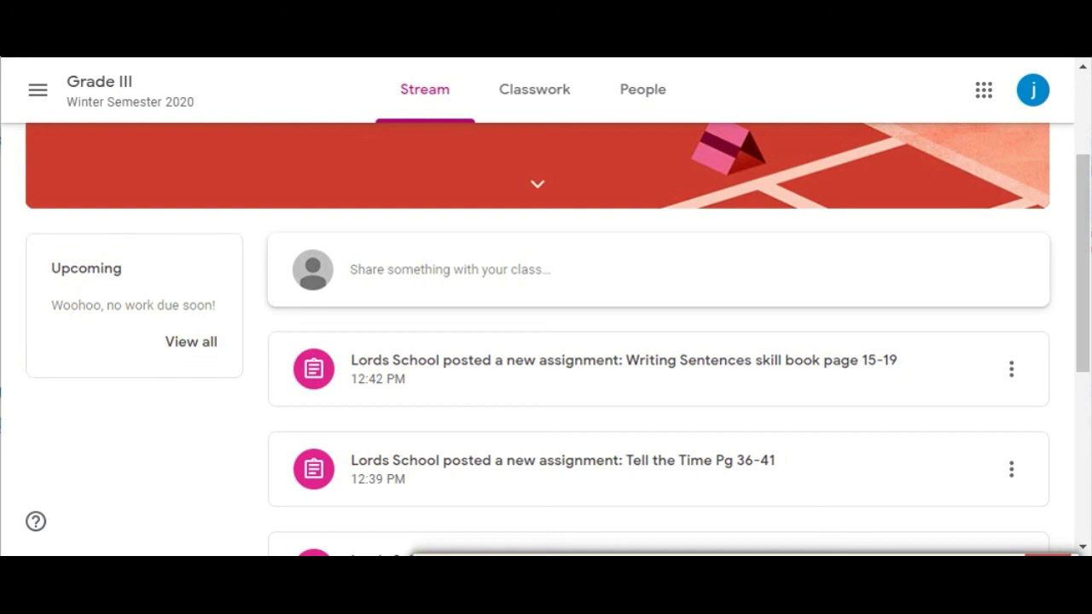
Step: Check the submission status of the Writing Sentences, Define Noun and Tell the Time items in the class's classwork list
{"action": "left_click", "coordinate": [553, 105]}
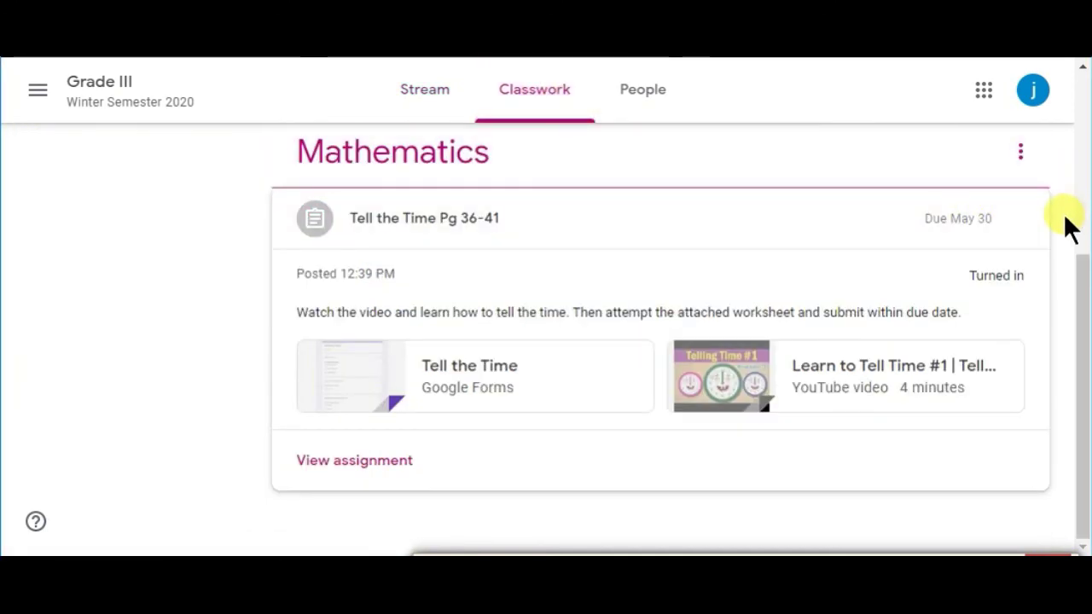
{"action": "left_click_drag", "start_coordinate": [1083, 294], "coordinate": [1082, 137]}
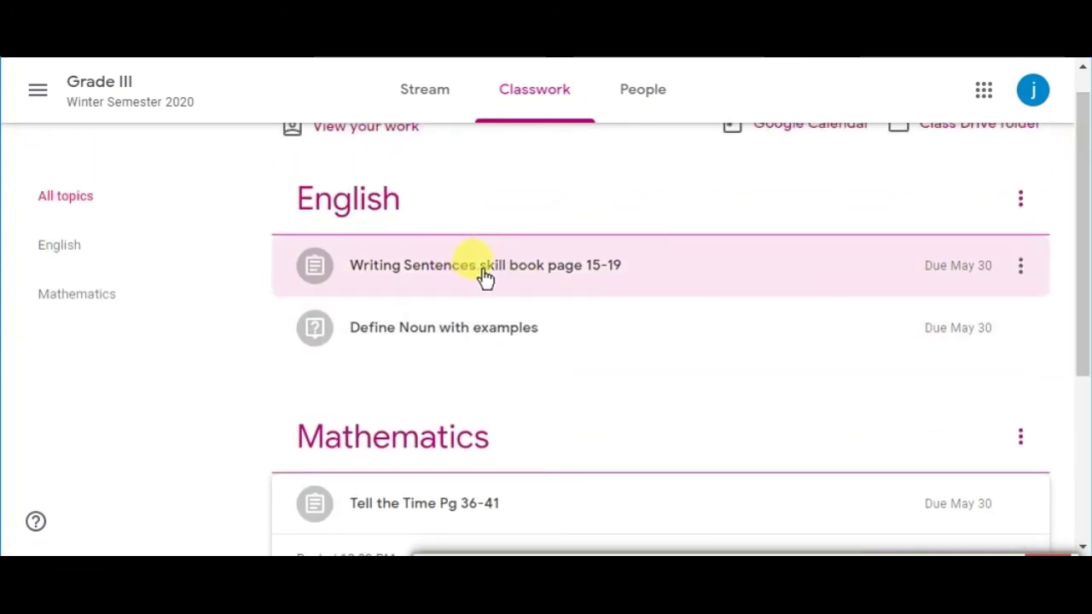
{"action": "left_click", "coordinate": [565, 285]}
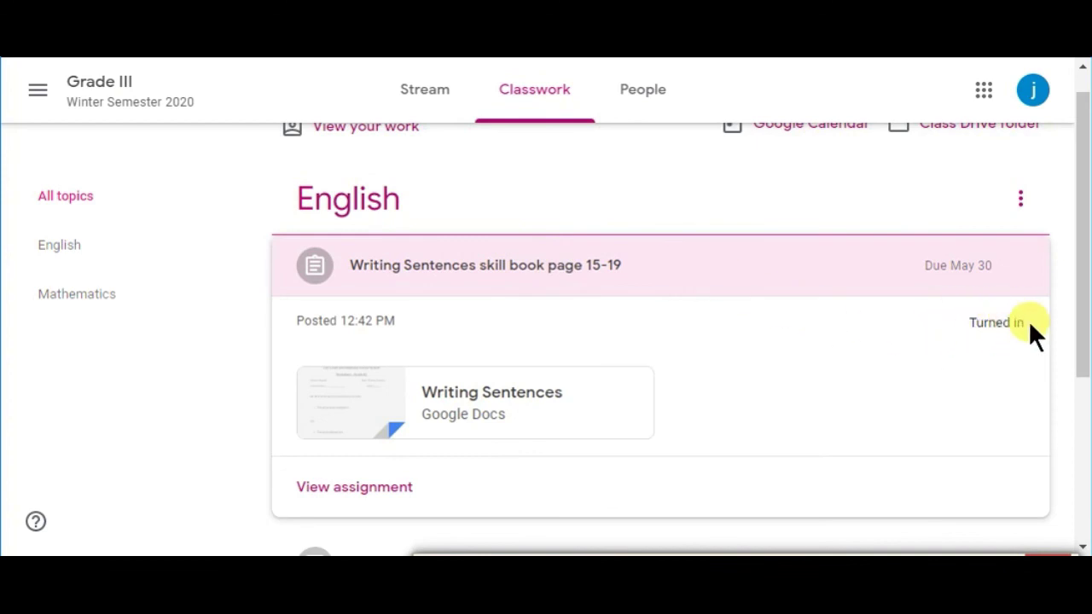
{"action": "left_click_drag", "start_coordinate": [1082, 333], "coordinate": [1041, 454]}
{"action": "left_click", "coordinate": [468, 343]}
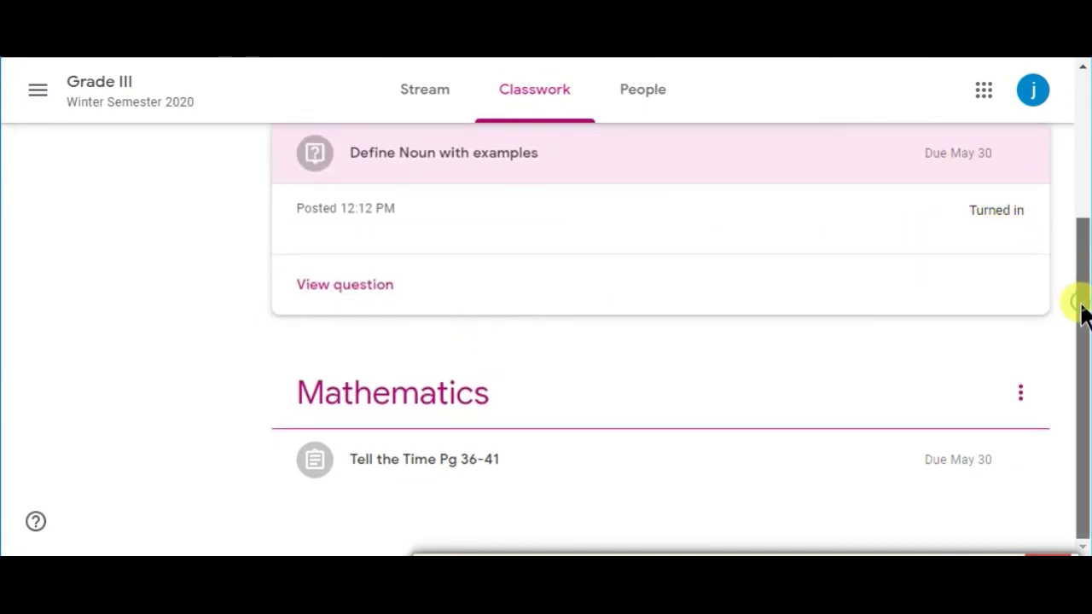
{"action": "left_click", "coordinate": [433, 465]}
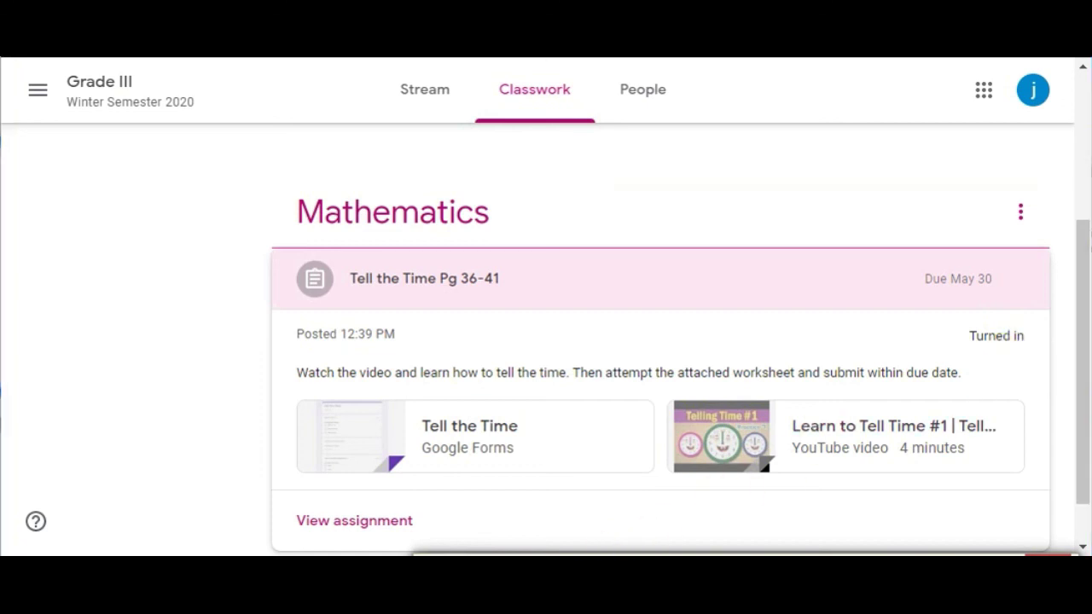
{"action": "scroll", "coordinate": [661, 342], "scroll_direction": "down", "scroll_amount": 1}
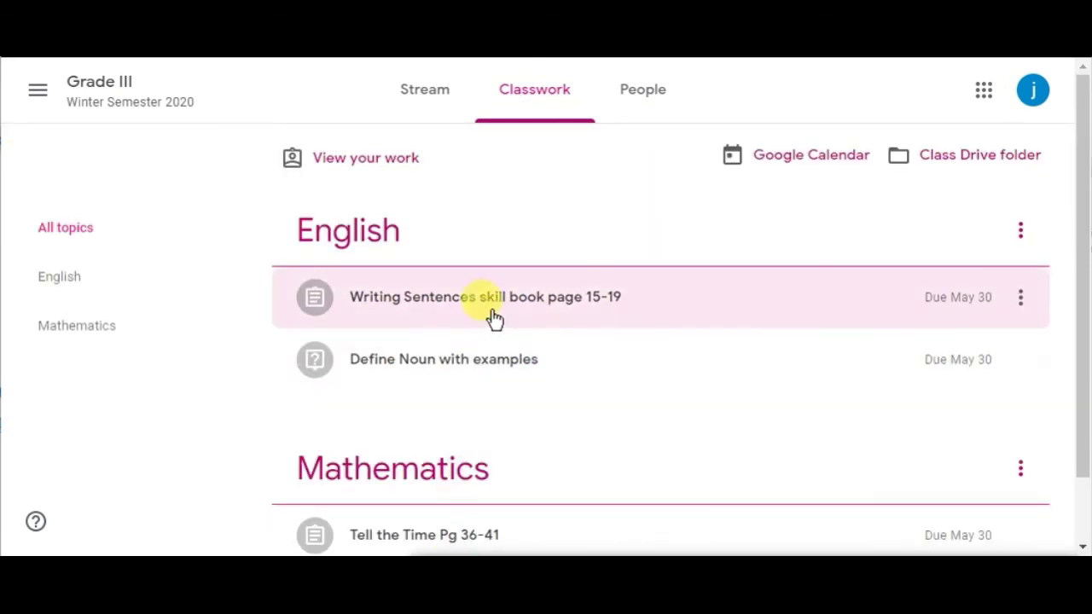
Step: Check the Writing Sentences assignment's grading status, and open its full view to review the grade, private comment and resubmission options
{"action": "left_click", "coordinate": [493, 312]}
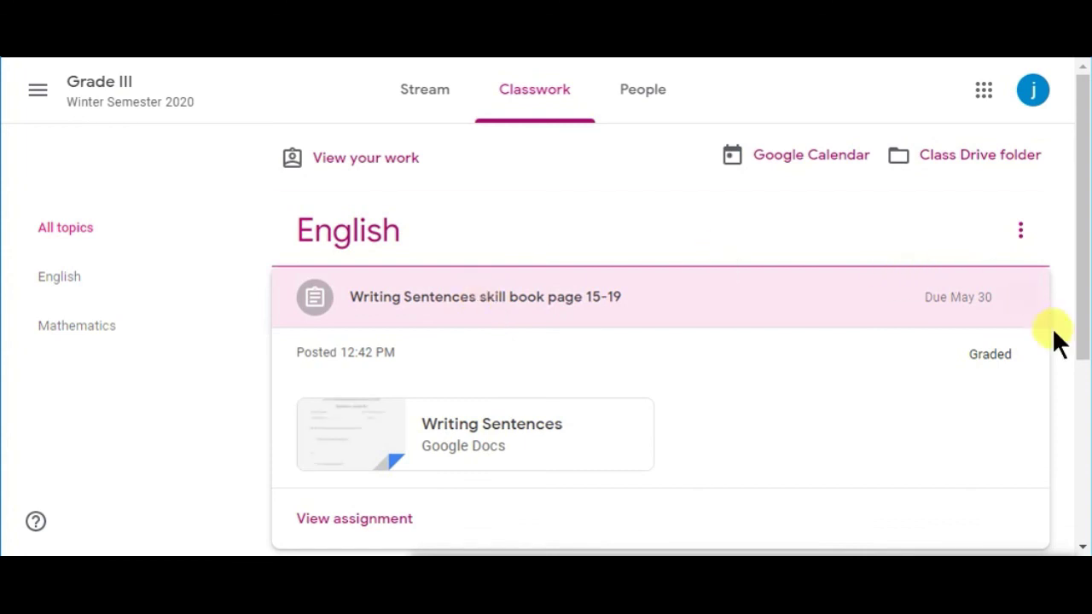
{"action": "left_click_drag", "start_coordinate": [1018, 340], "coordinate": [962, 358]}
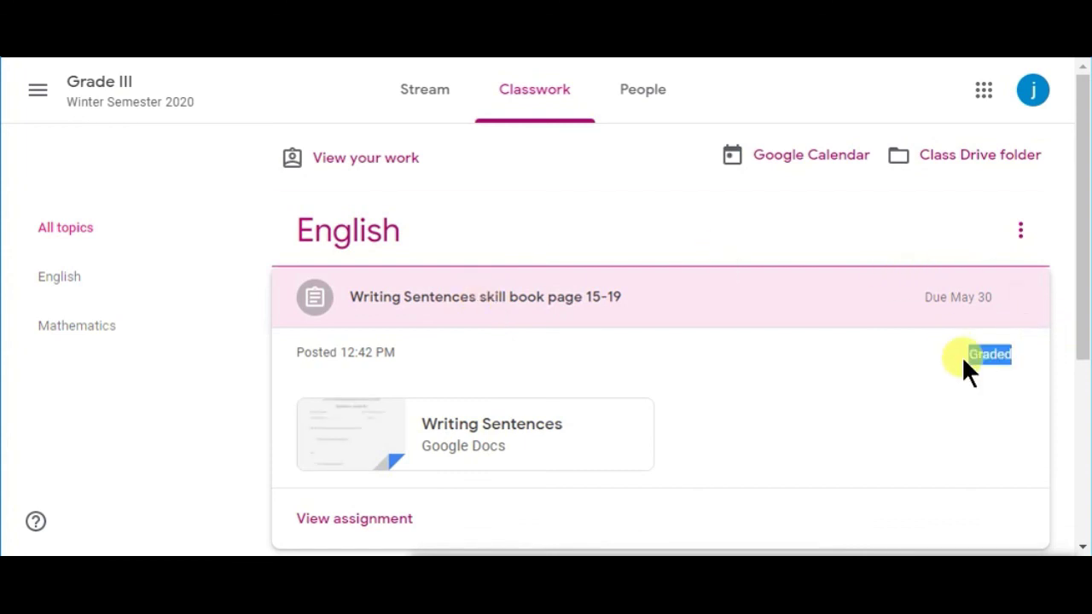
{"action": "left_click_drag", "start_coordinate": [1082, 334], "coordinate": [1082, 392]}
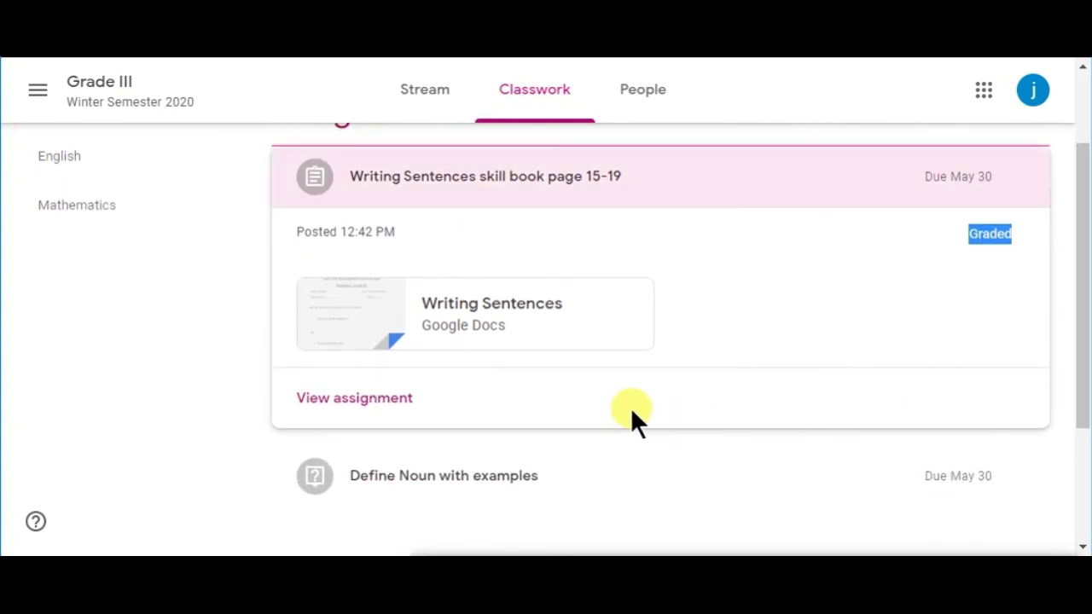
{"action": "left_click", "coordinate": [386, 398]}
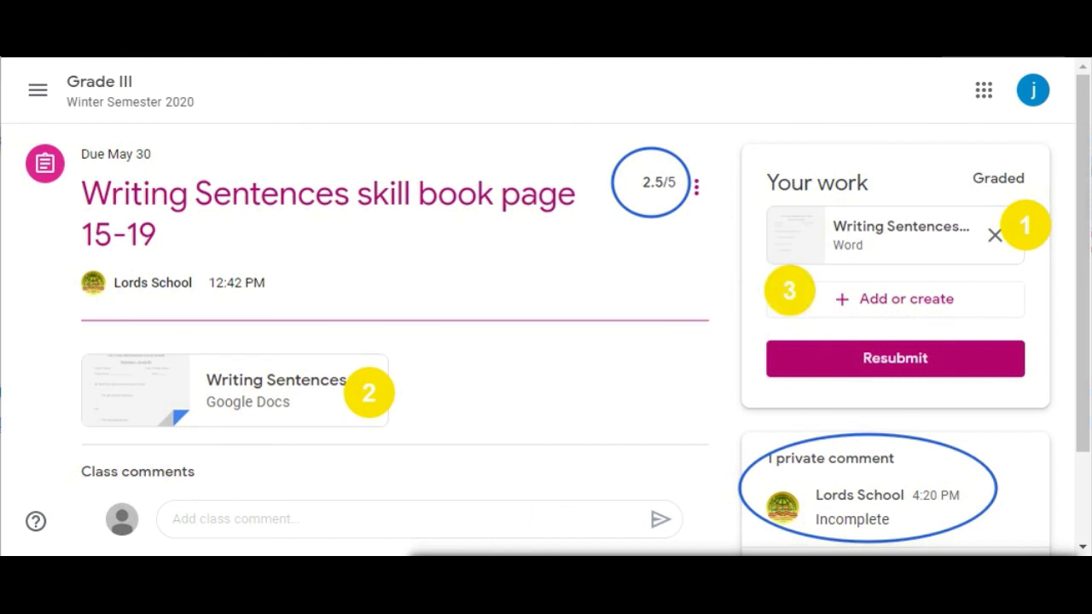
{"action": "left_click", "coordinate": [962, 351]}
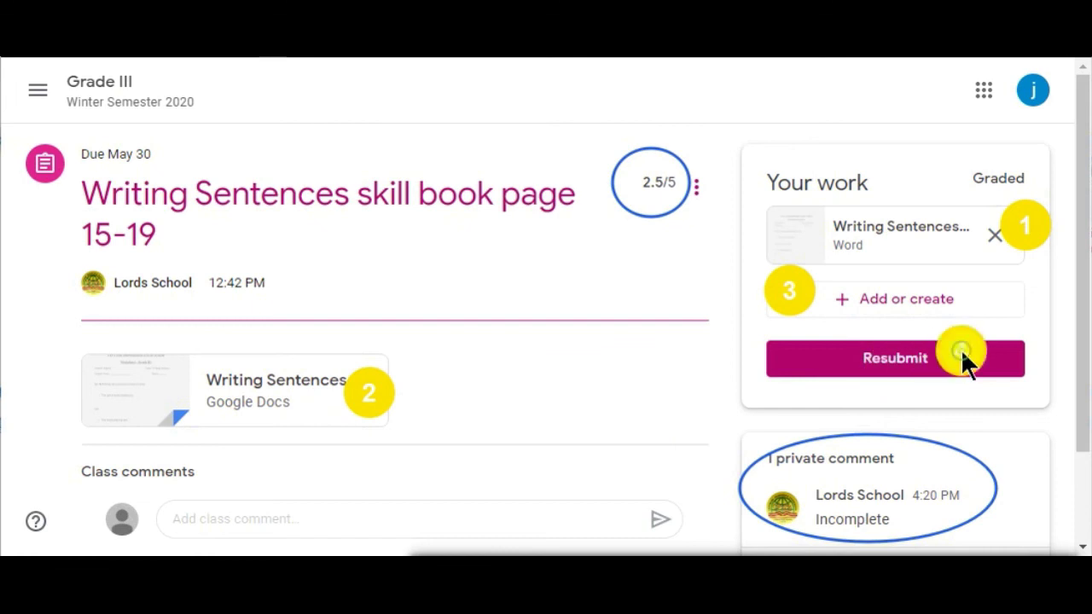